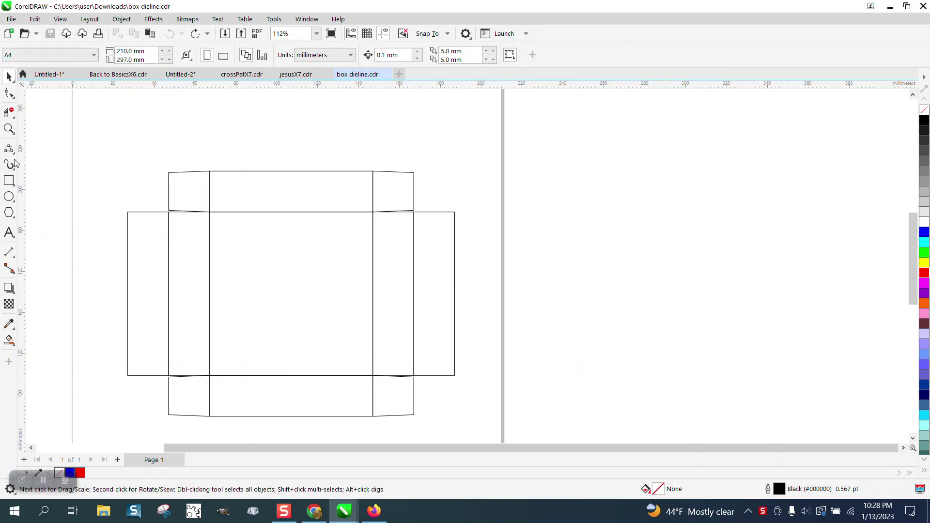
Step: Zoom out, then marquee-zoom so the entire box dieline fills the workspace
click(9, 129)
right_click(150, 146)
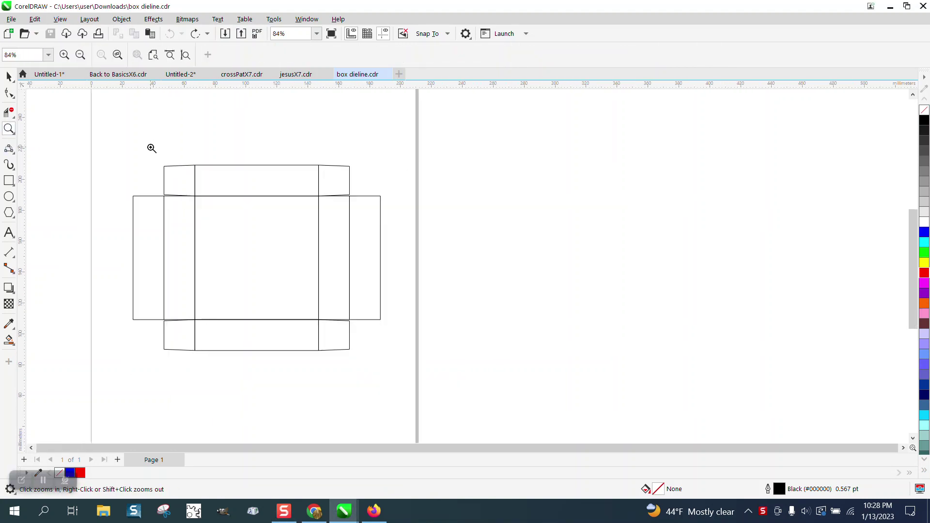
drag(122, 144, 469, 378)
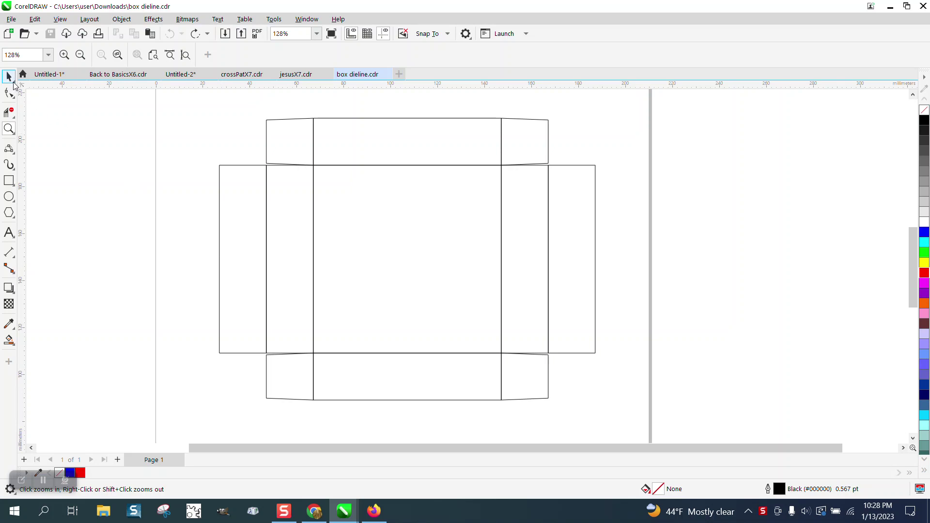
click(9, 77)
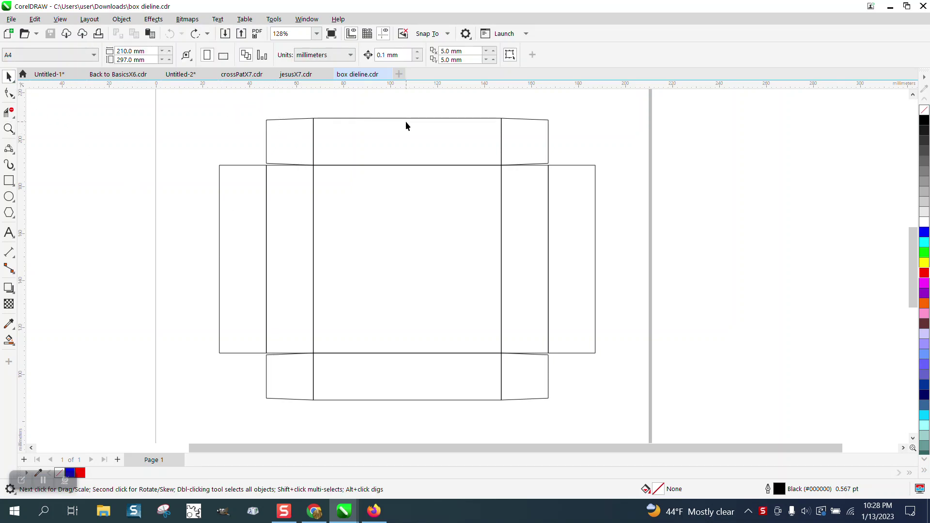
drag(405, 127, 406, 110)
drag(519, 125, 546, 107)
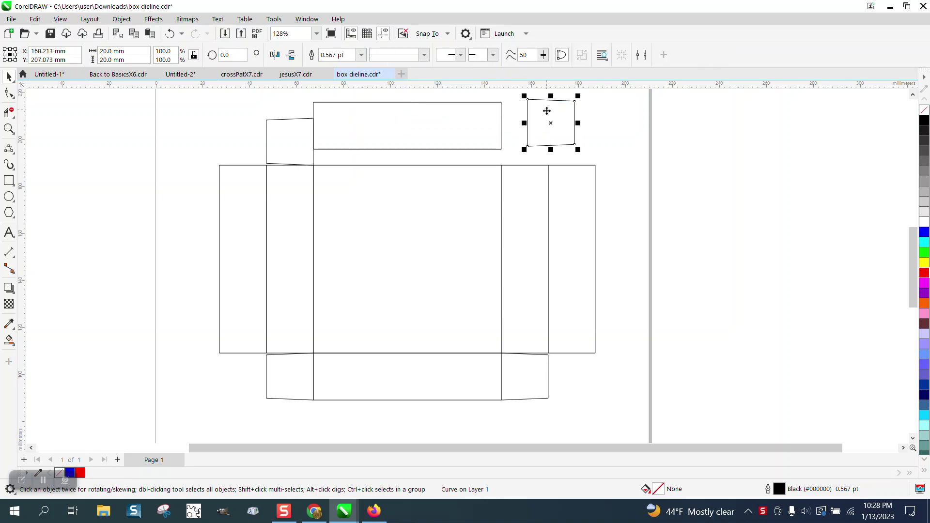
click(170, 34)
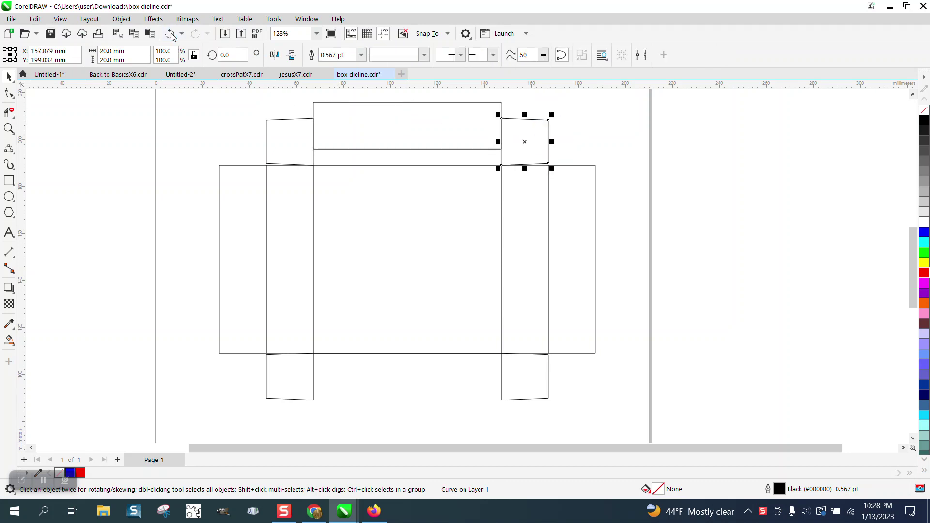
click(170, 34)
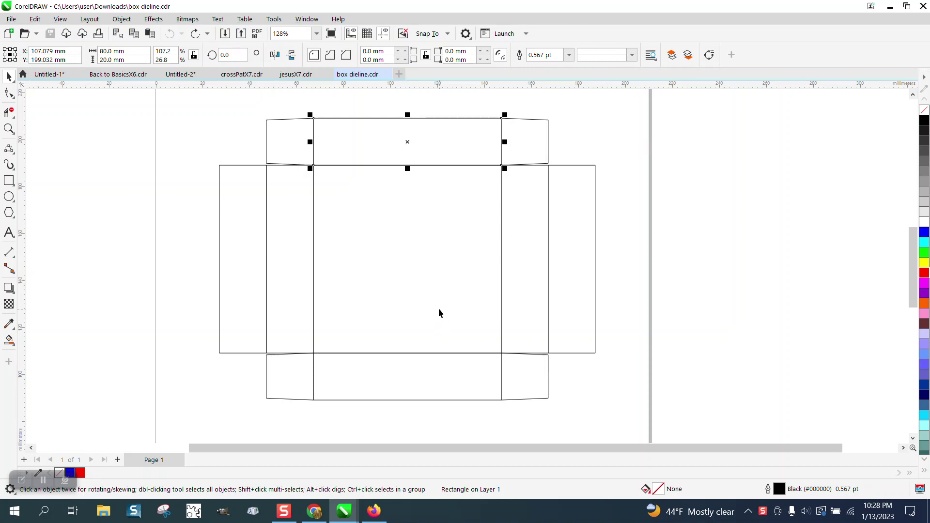
click(420, 285)
drag(408, 261, 755, 263)
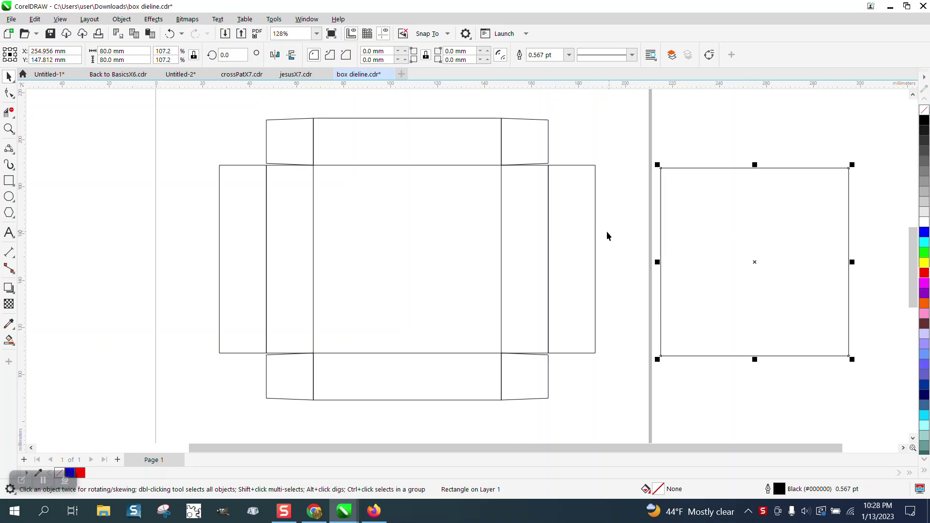
key(ctrl+v)
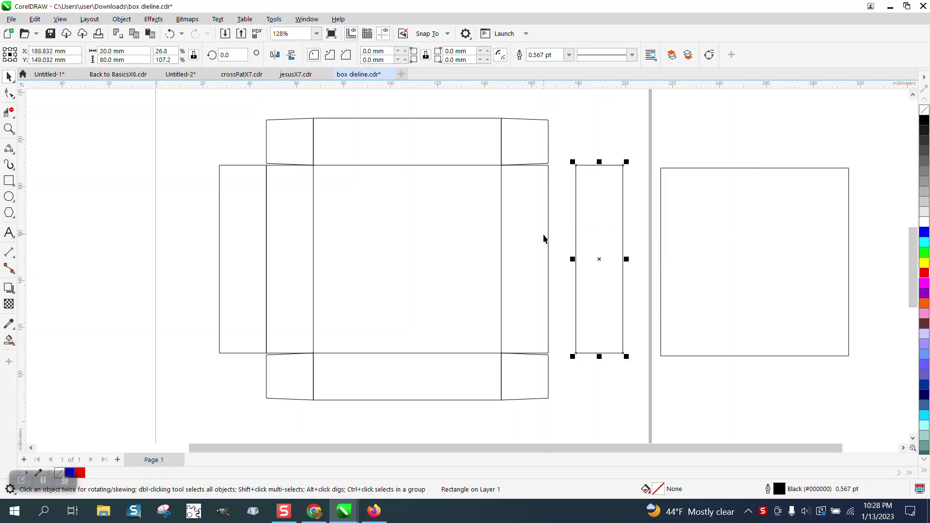
click(169, 35)
click(707, 189)
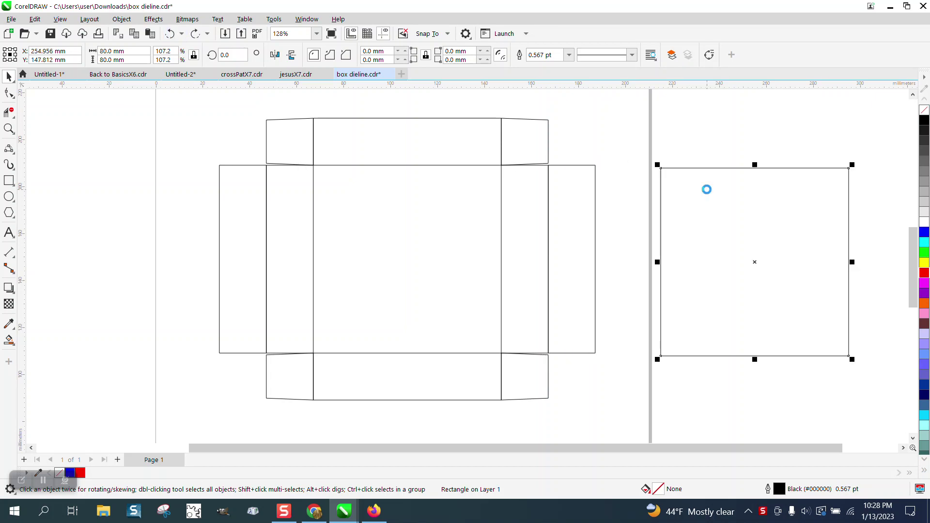
key(Delete)
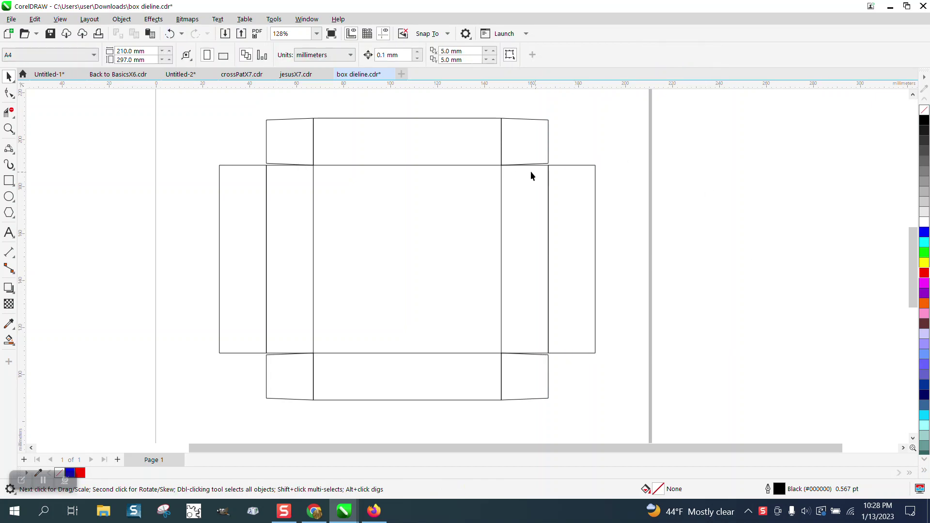
click(422, 118)
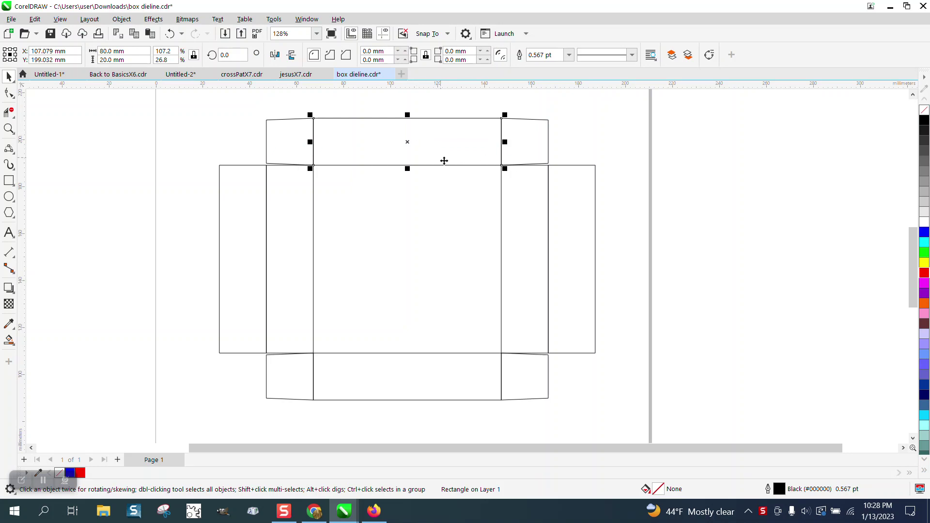
right_click(924, 274)
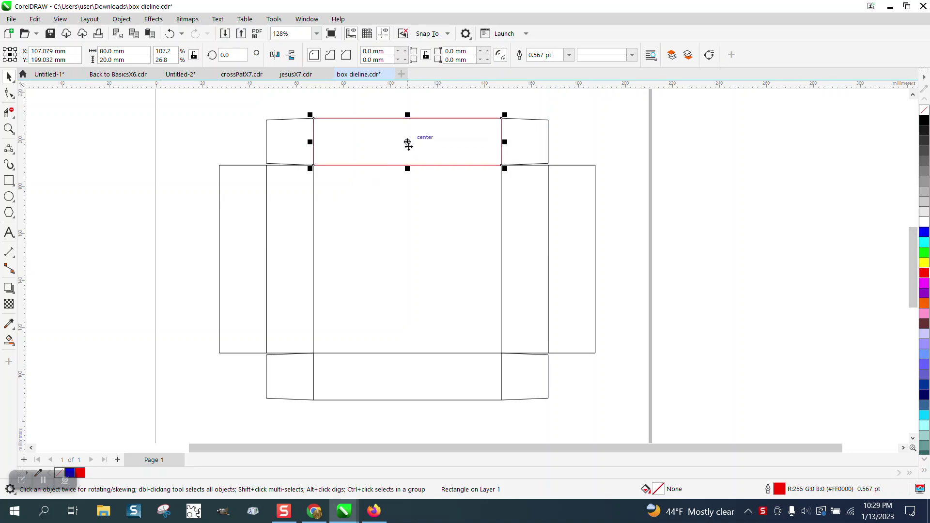
drag(407, 141, 434, 192)
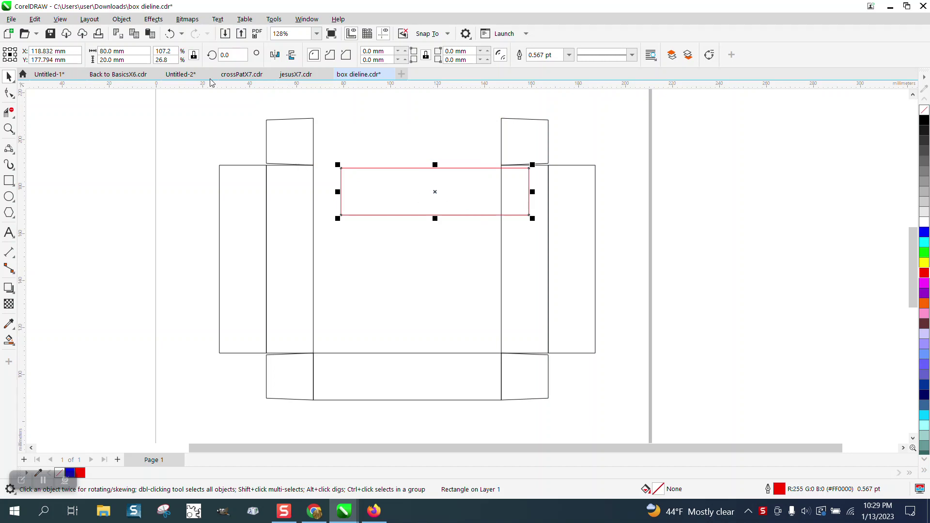
click(171, 35)
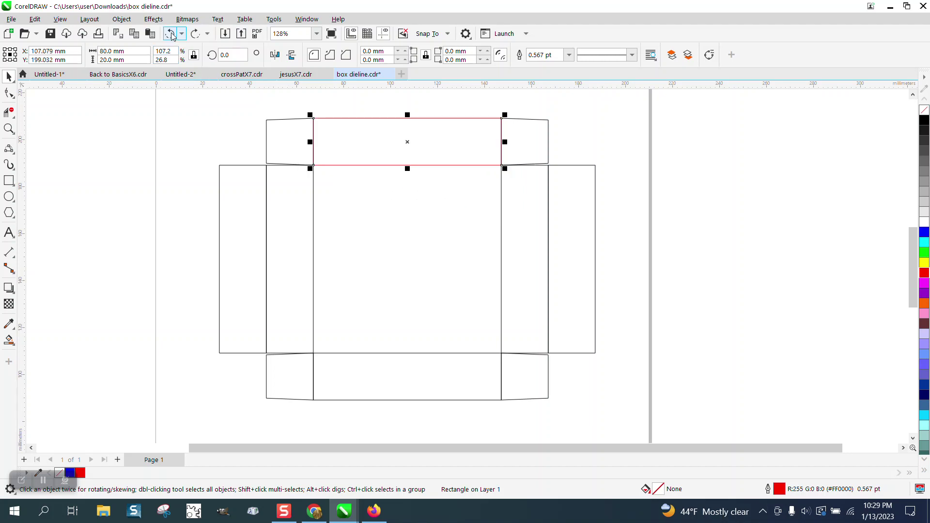
click(171, 35)
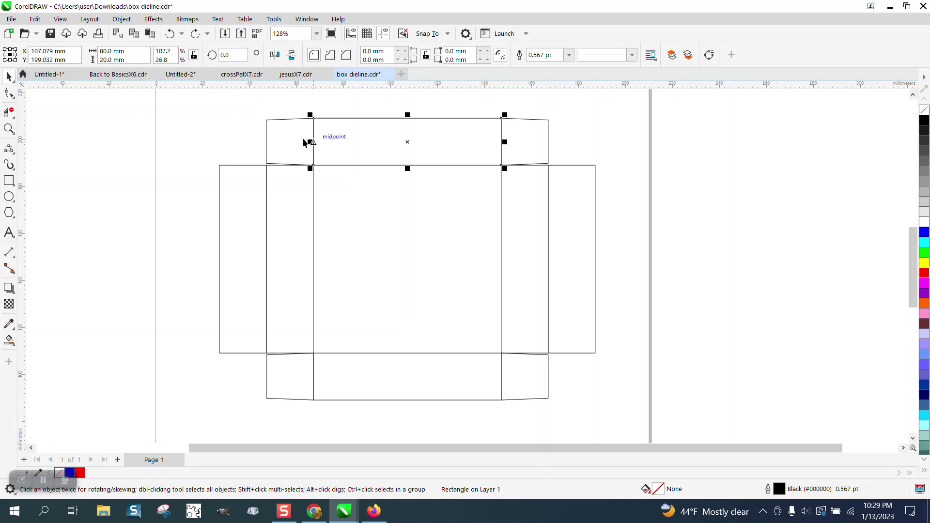
Step: Convert the 80 × 20 mm top rectangle to curves and reselect it
click(122, 19)
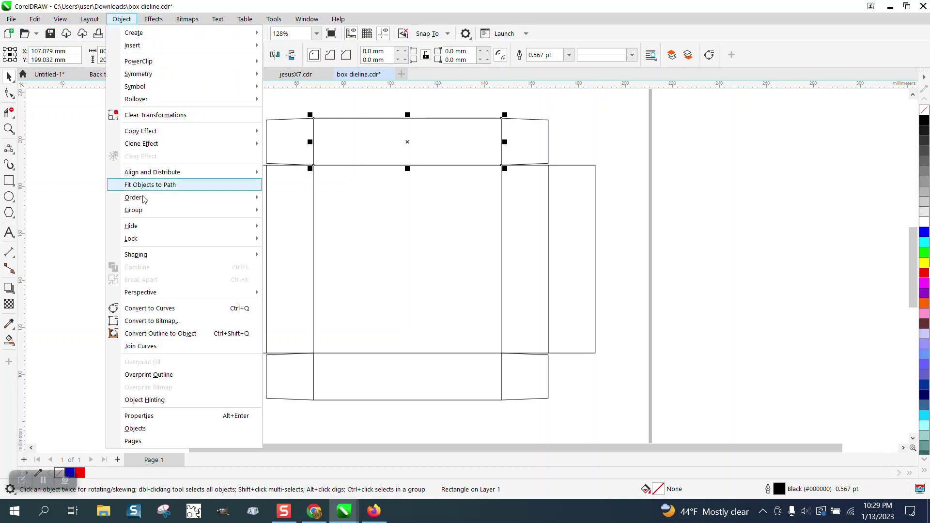
click(174, 308)
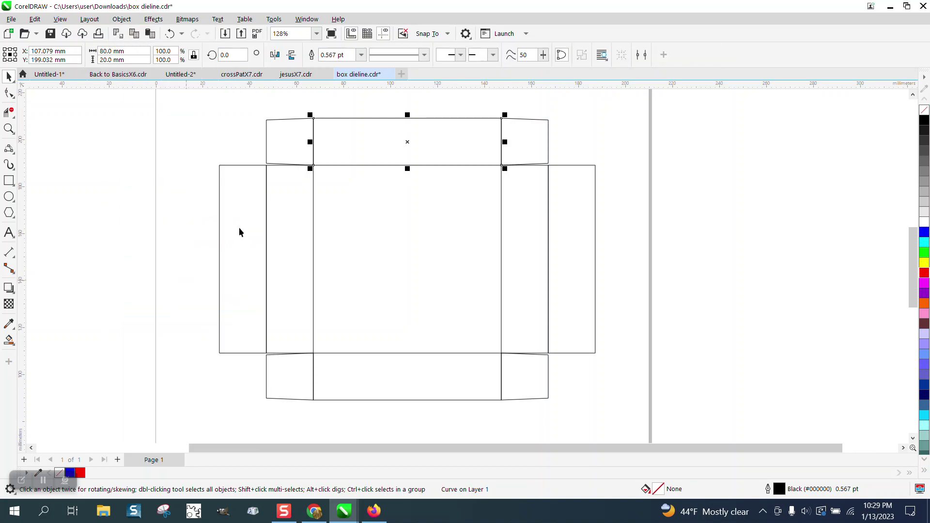
drag(295, 114, 530, 176)
click(121, 19)
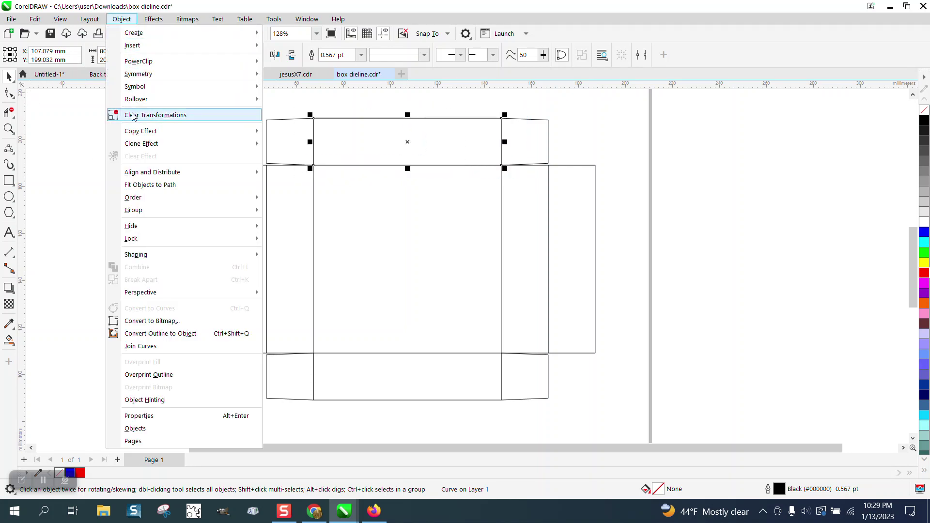
Step: With the Shape tool, select all four nodes of the top flap and break them apart
click(9, 92)
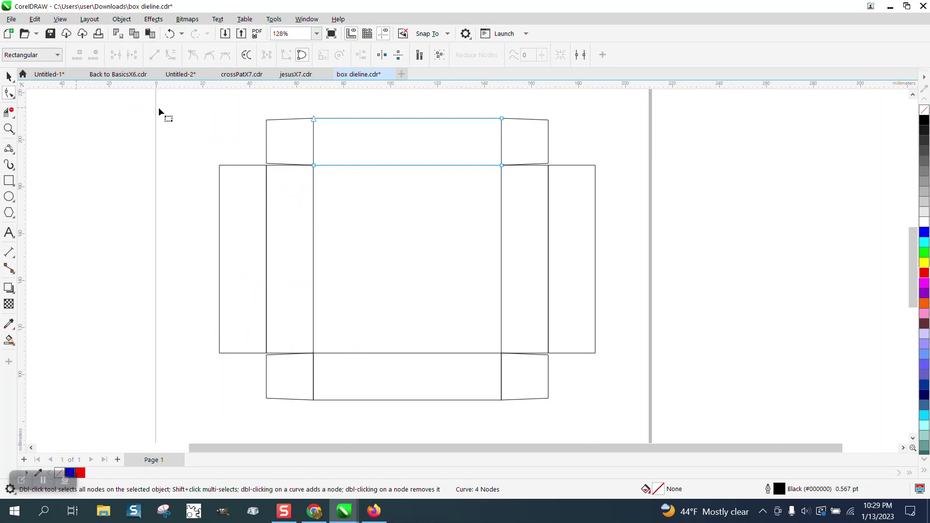
drag(294, 107, 545, 193)
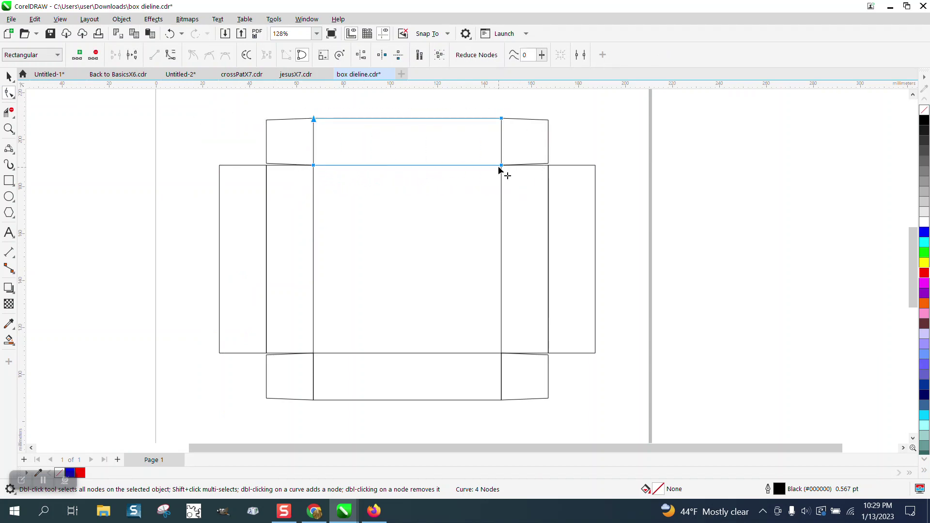
right_click(501, 168)
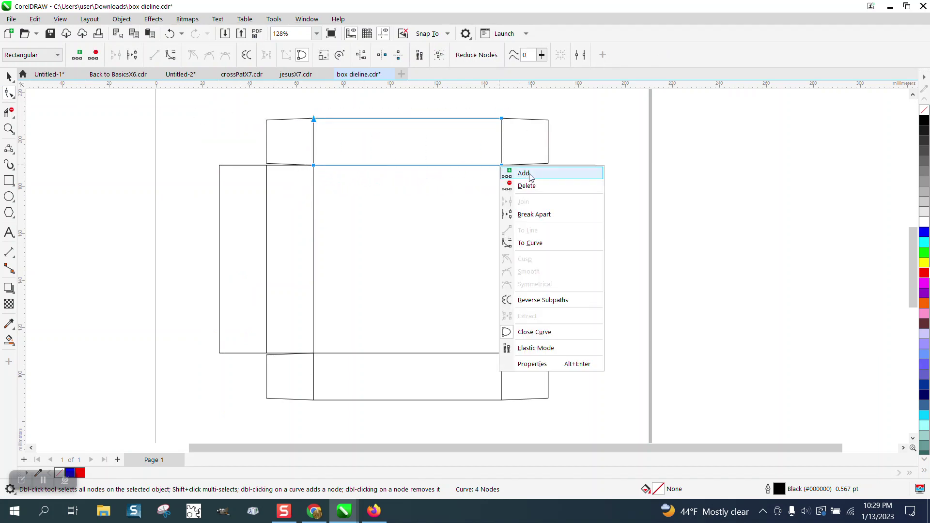
click(535, 215)
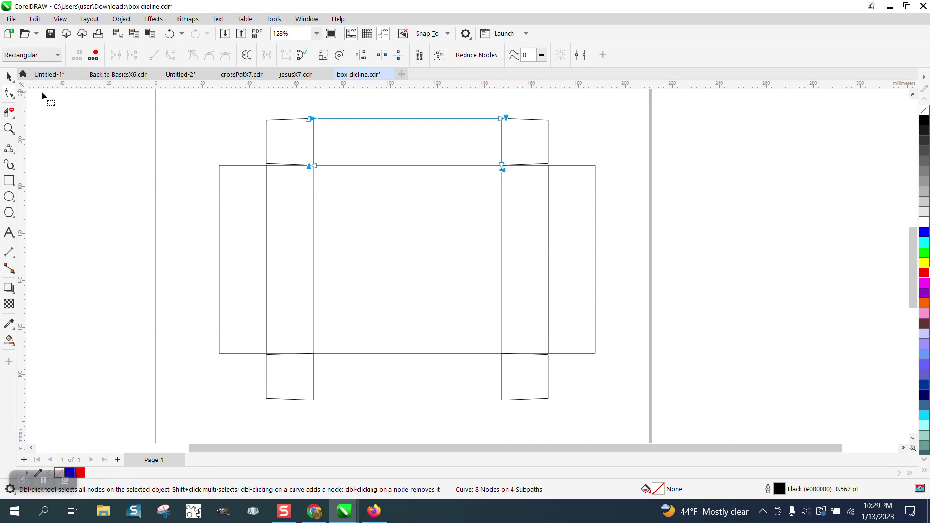
Step: Try dragging the top flap's separated edges, undoing each move so it stays rectangular
drag(314, 118, 325, 108)
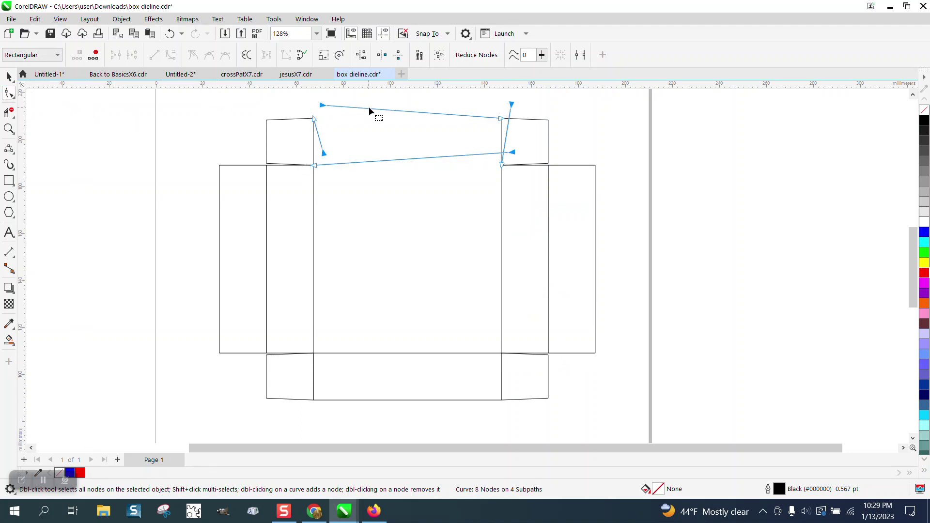
click(170, 34)
drag(312, 118, 314, 104)
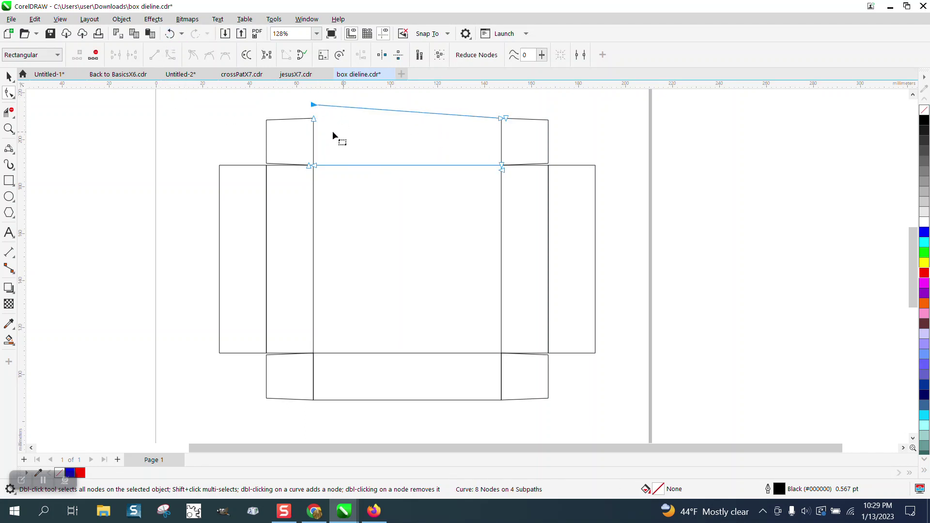
click(170, 34)
click(9, 76)
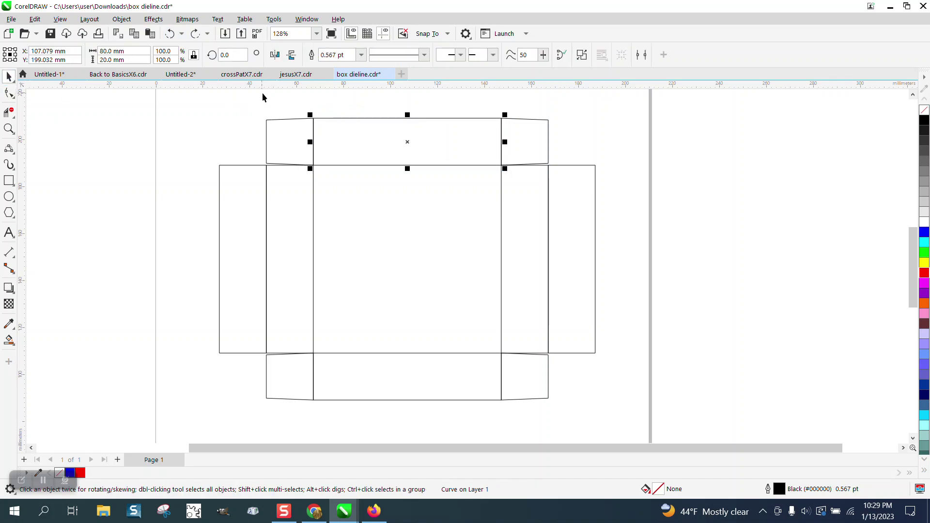
Step: Select all nodes of the top centre panel and use Break Curve Apart to get four edges
click(121, 22)
key(Escape)
key(Escape)
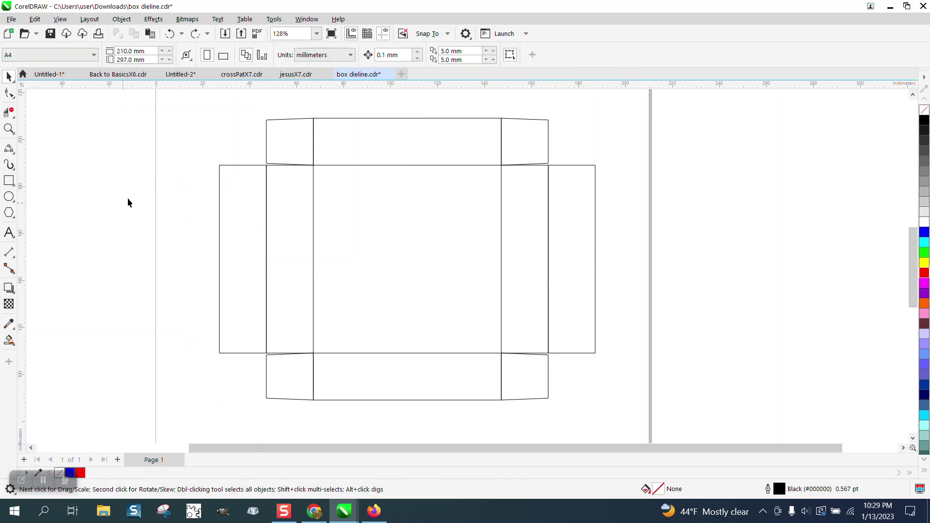
click(9, 93)
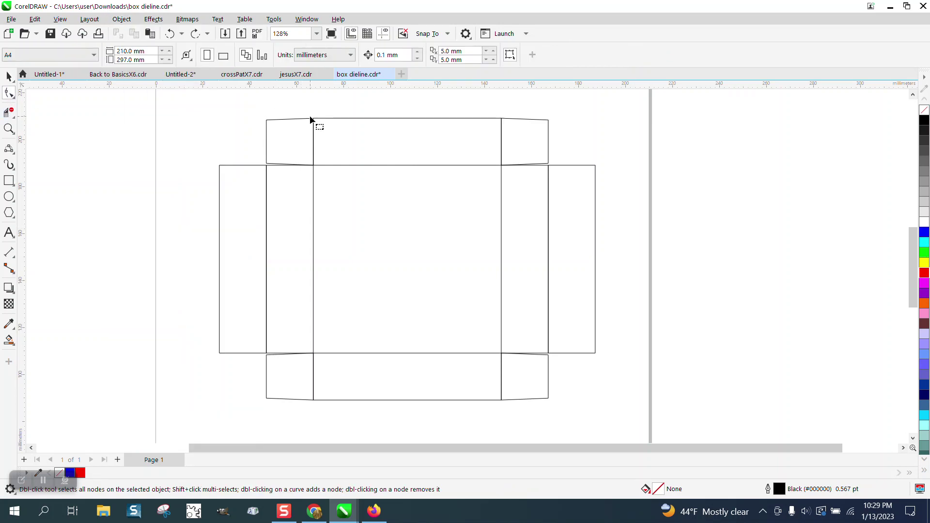
click(328, 119)
drag(518, 204, 516, 203)
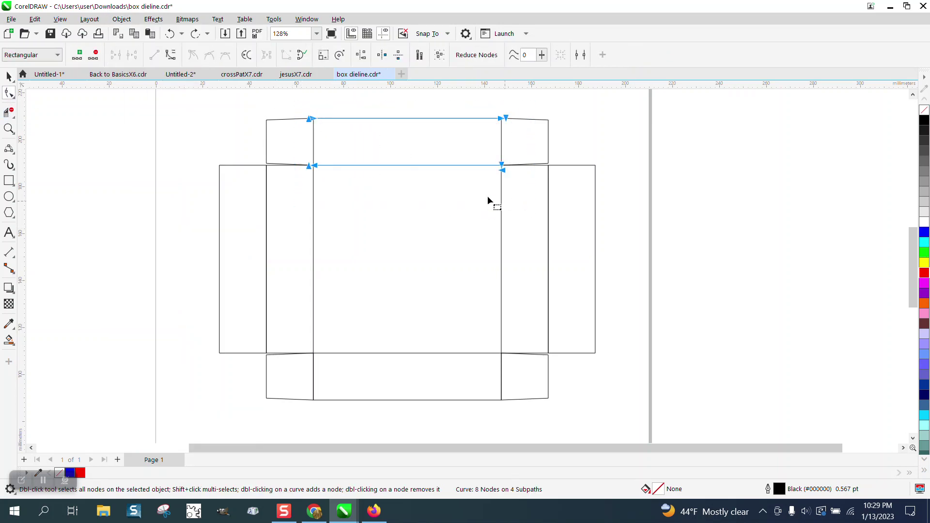
click(121, 19)
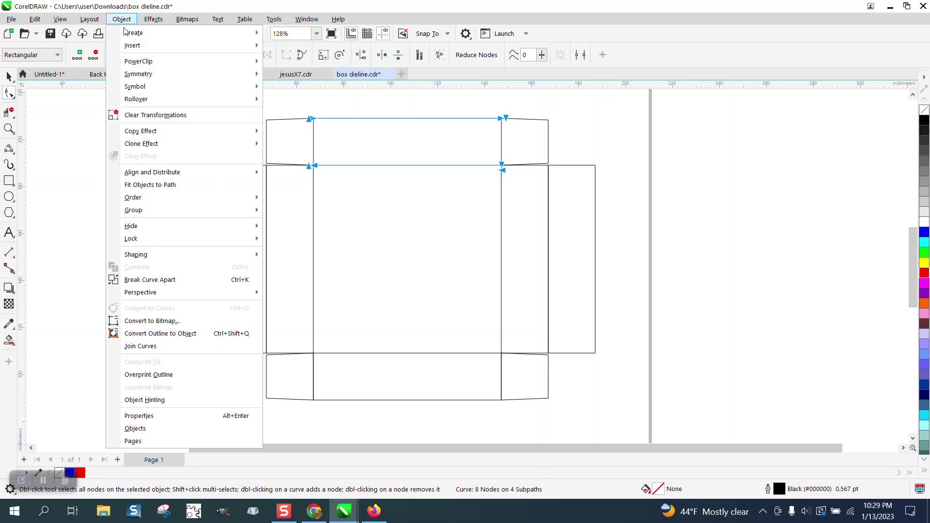
click(178, 280)
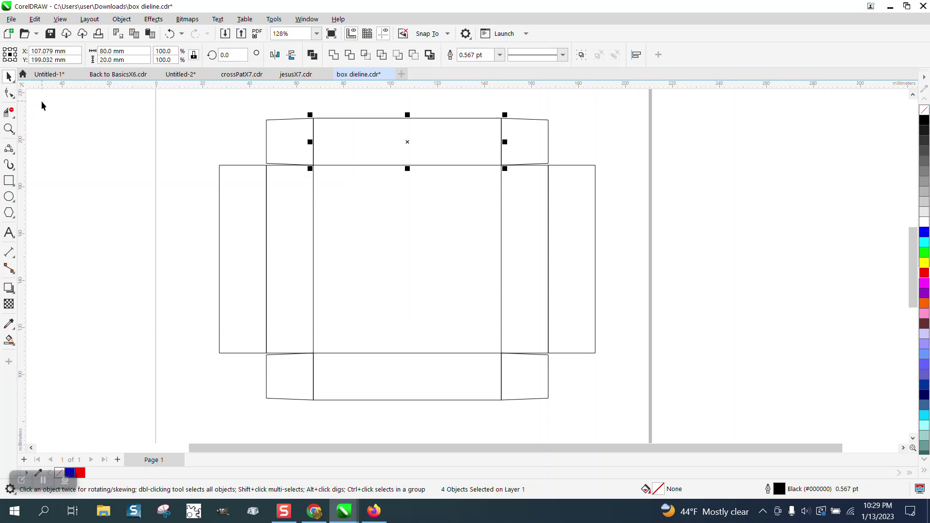
click(365, 111)
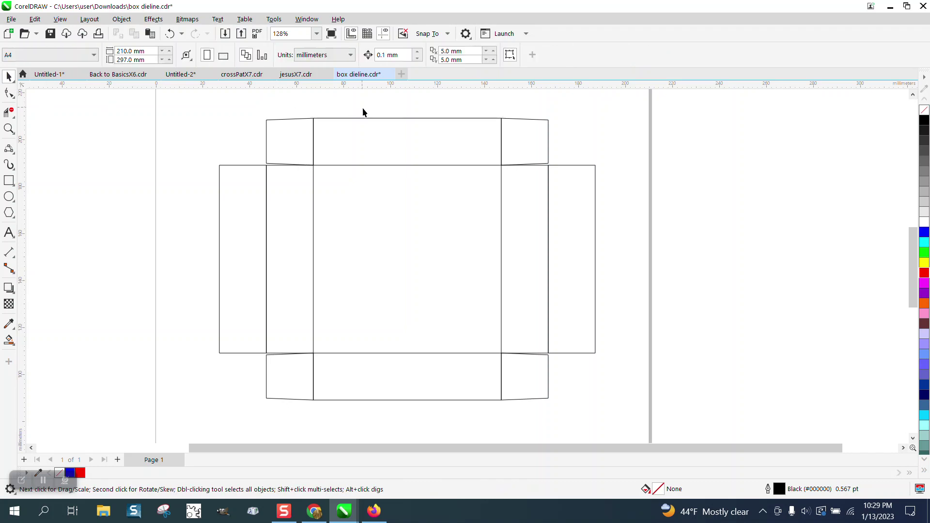
Step: Outline the top edge red and the fold line green, then nudge the top-right flap right
click(398, 119)
right_click(924, 274)
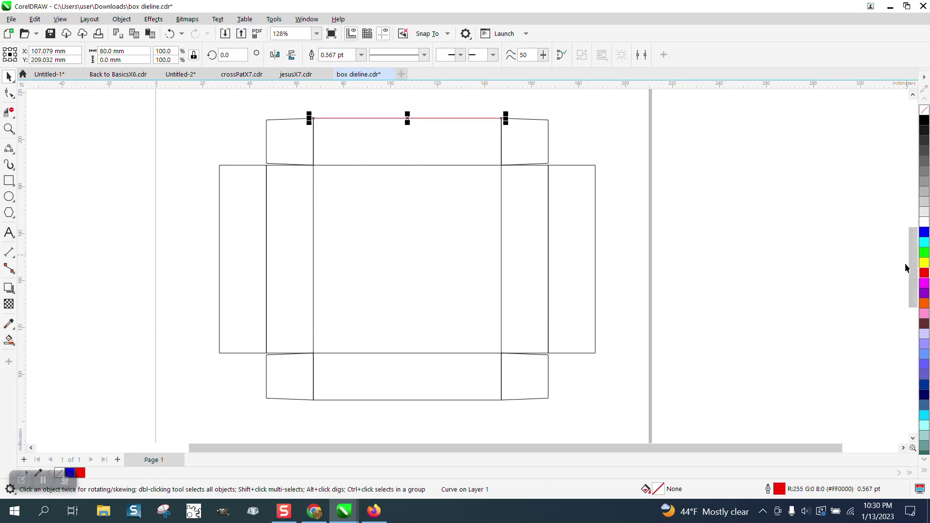
click(438, 166)
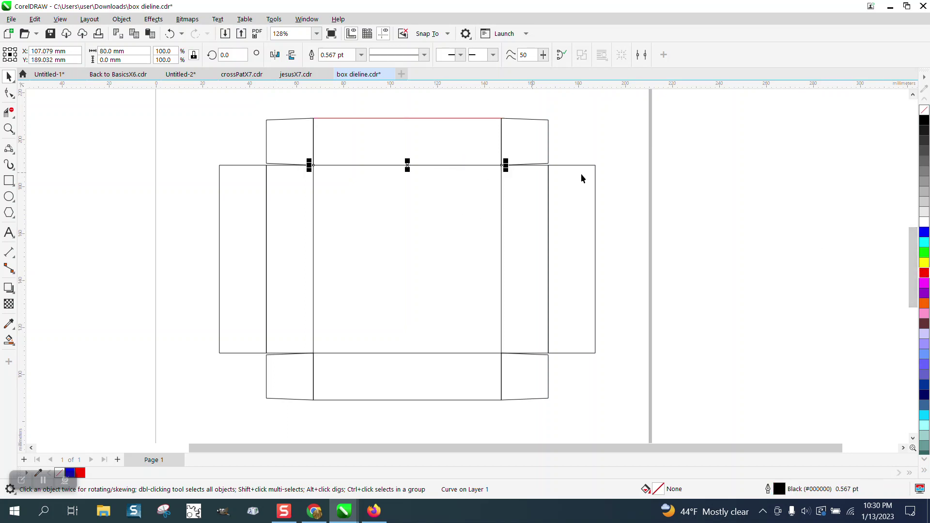
right_click(924, 253)
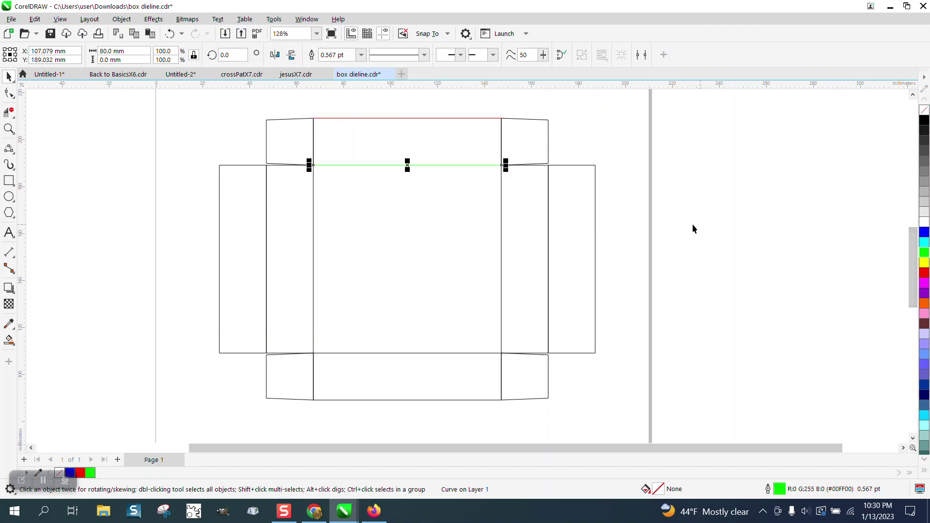
click(502, 139)
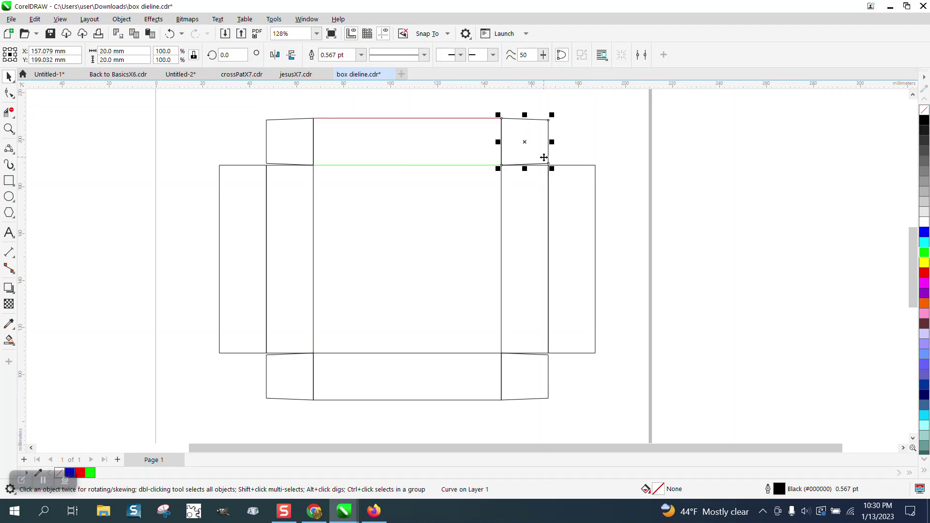
key(Right)
Step: Clear the selection and enter 10 mm as the property bar's nudge distance
click(571, 132)
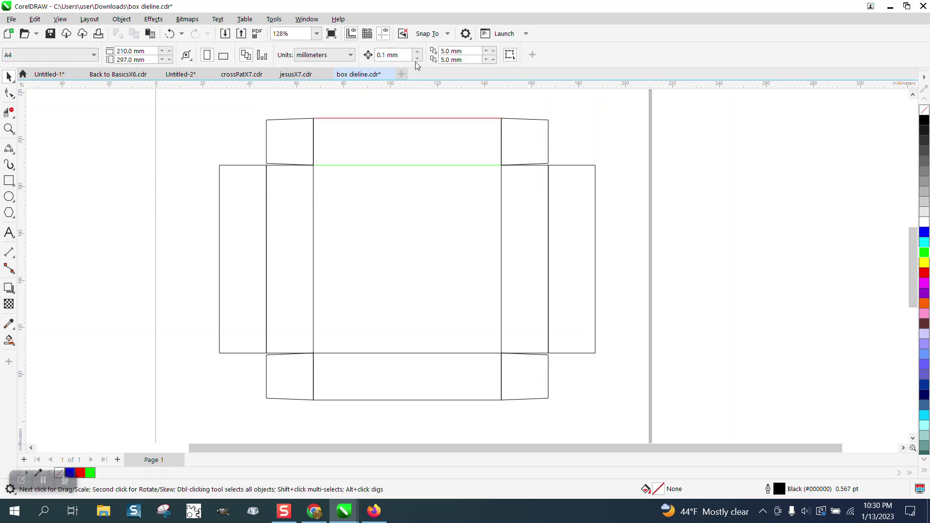
click(377, 54)
text(10)
key(Return)
click(517, 155)
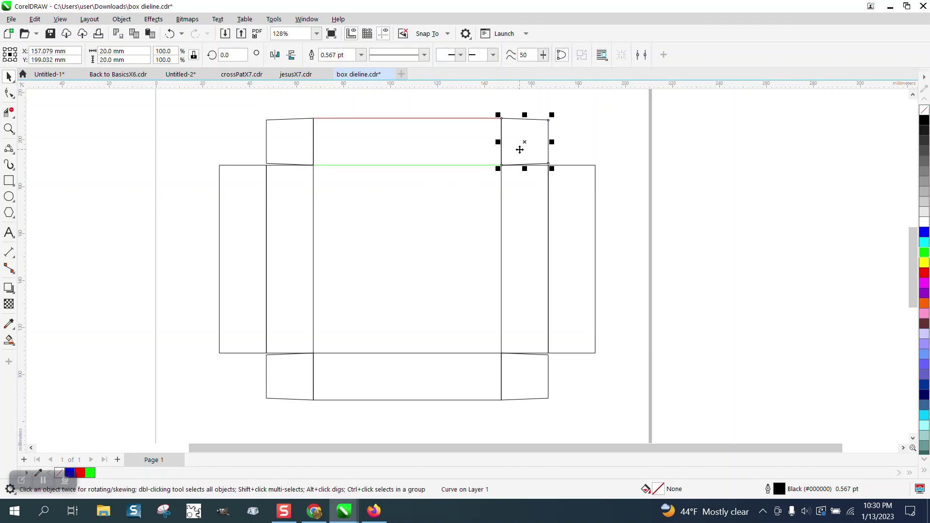
Step: Nudge the top-right flap 10 mm right and give the exposed vertical edge a blue outline
key(Right)
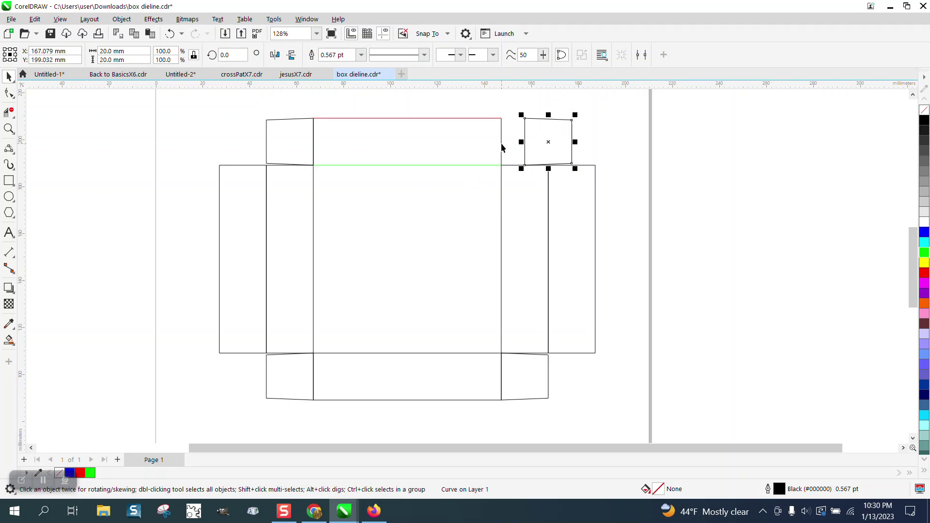
click(501, 147)
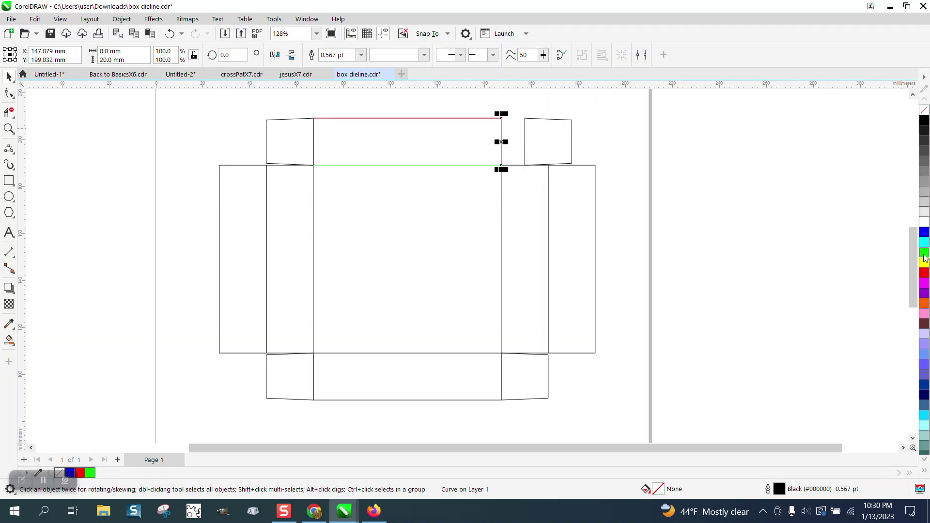
right_click(923, 232)
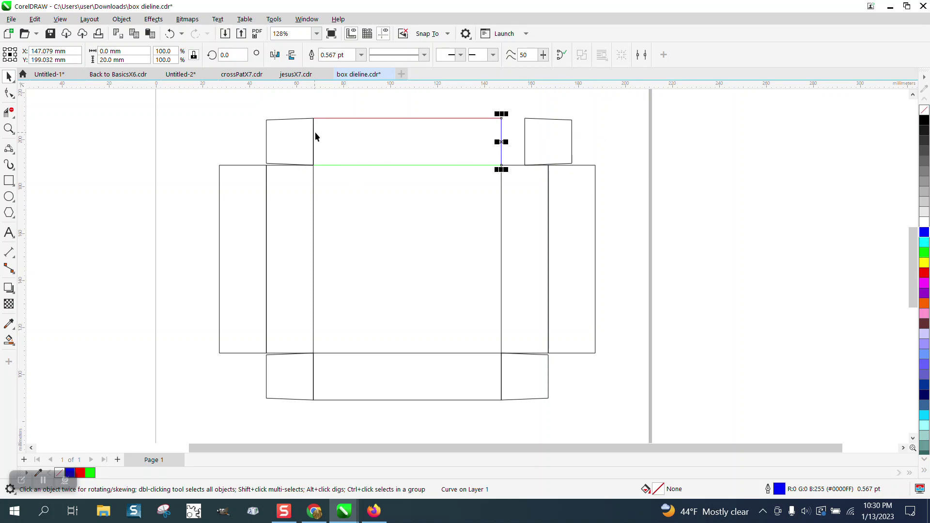
click(9, 113)
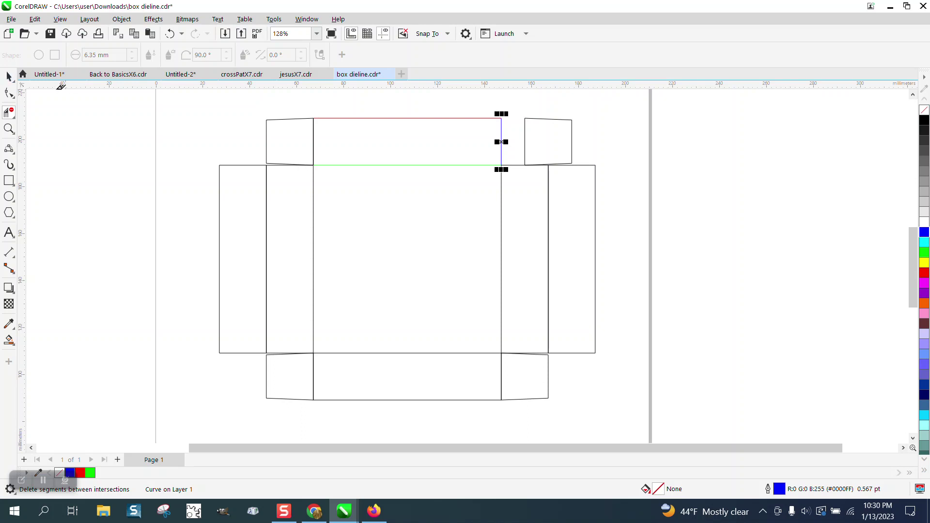
click(9, 77)
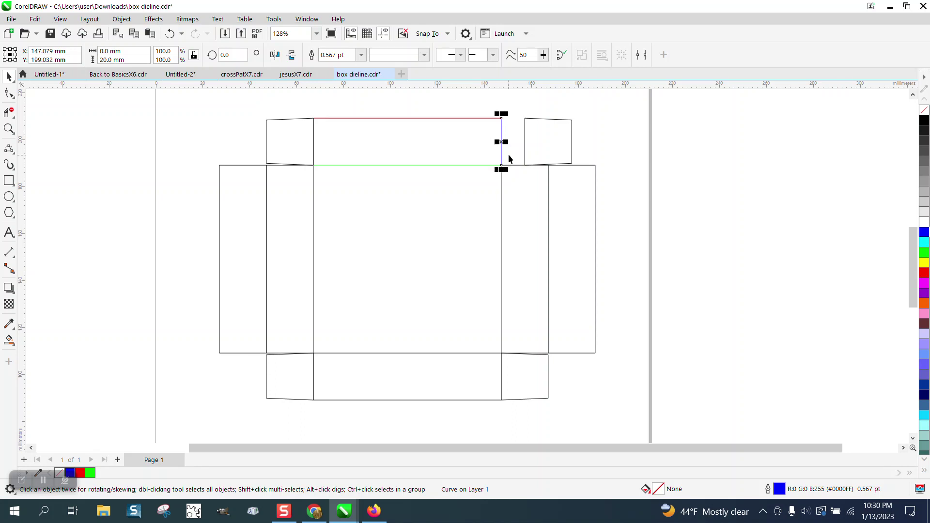
Step: Zoom in on the top-right corner and delete the blue vertical edge
click(8, 129)
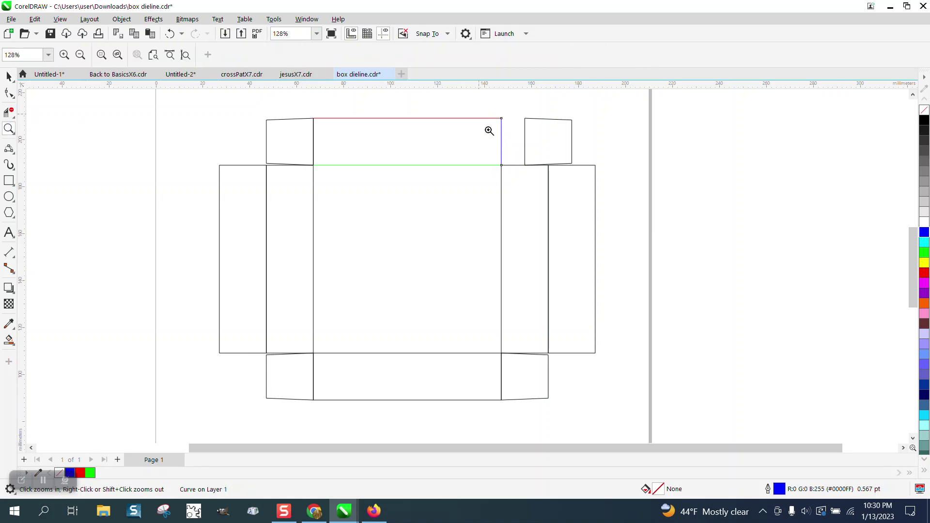
drag(489, 127, 618, 191)
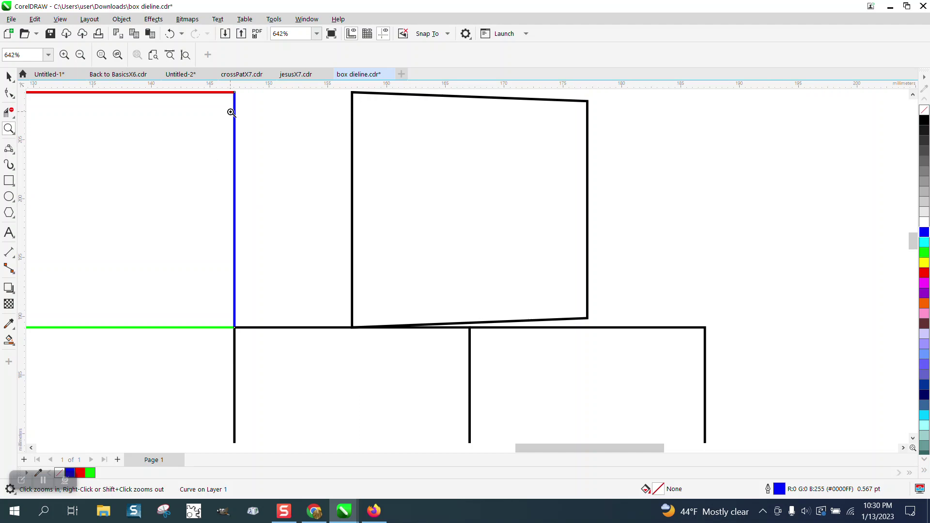
click(9, 76)
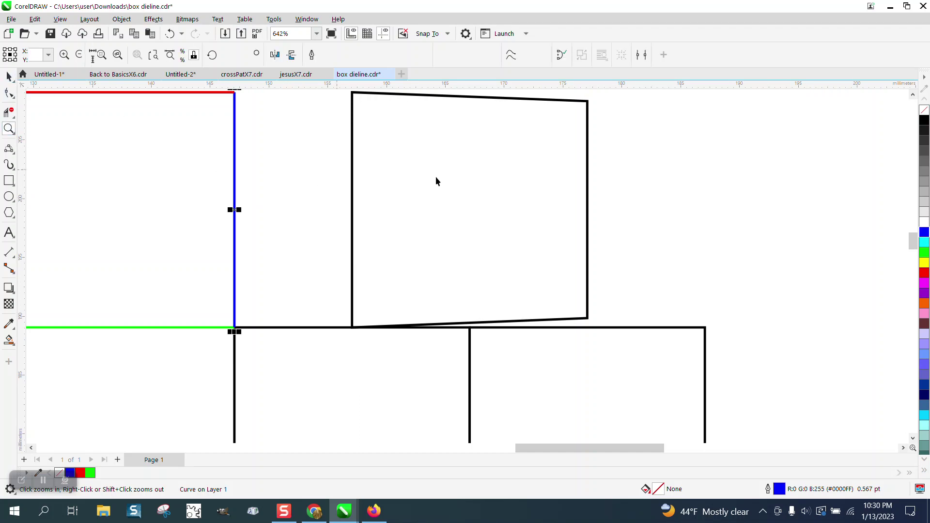
scroll(453, 207, down, 2)
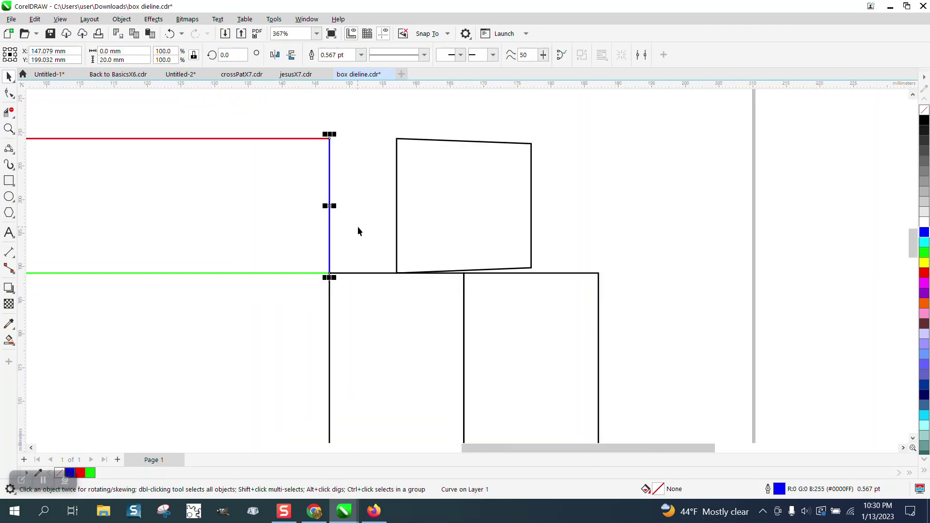
key(Delete)
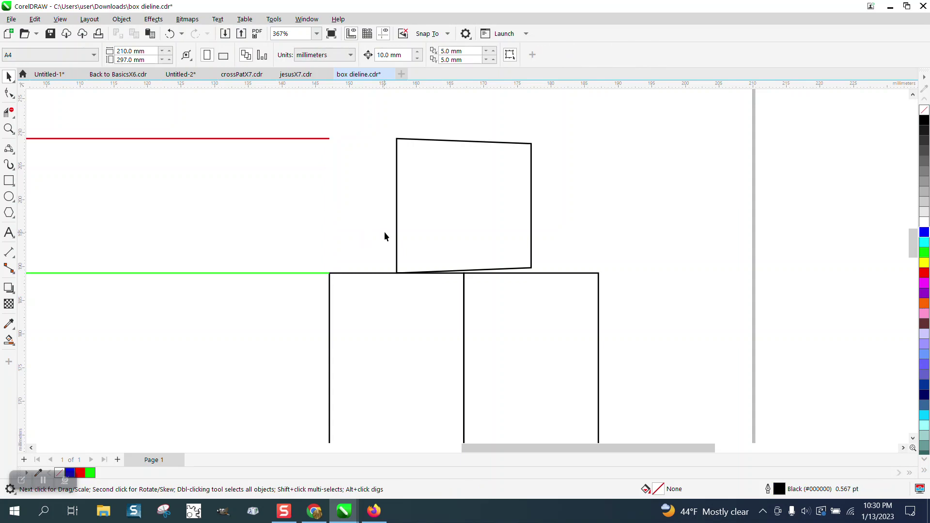
Step: Move the top-right flap 10 mm back left so it meets the top panel
click(396, 228)
key(Left)
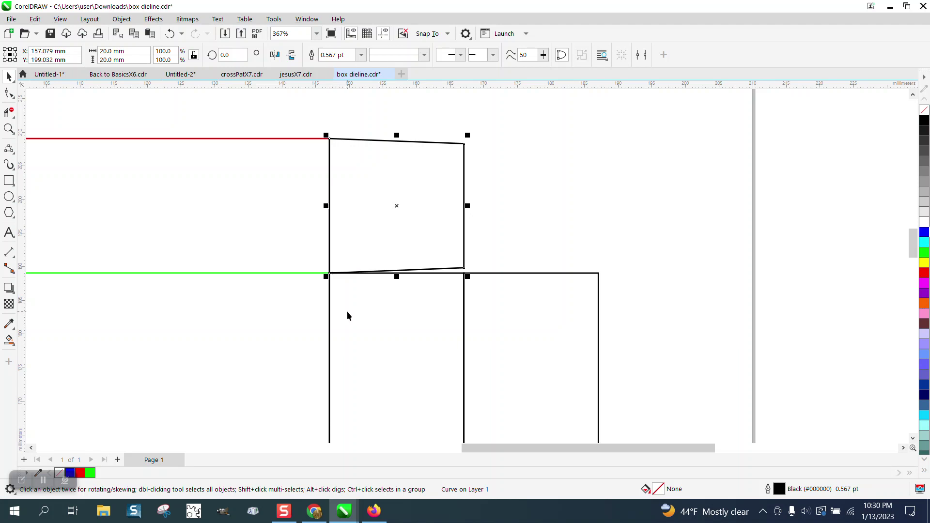
scroll(390, 247, down, 5)
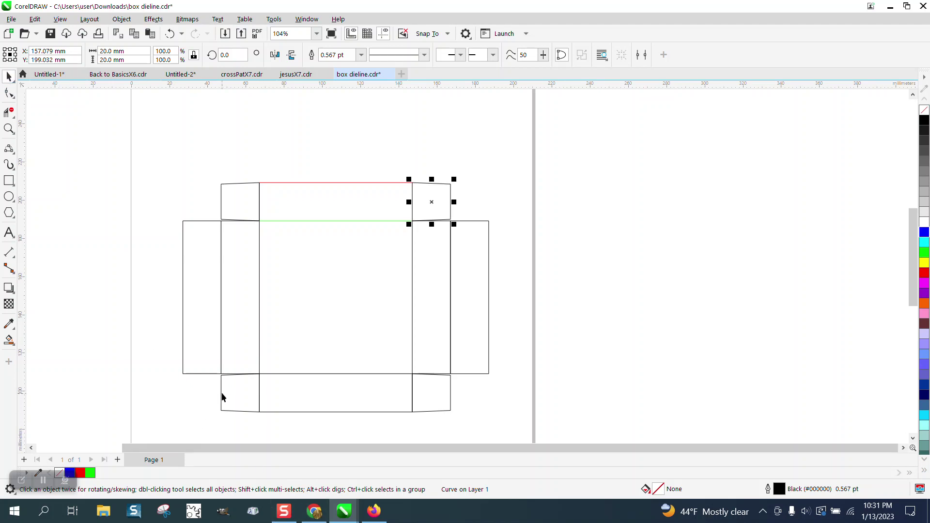
Step: Delete the old bottom flaps and discard an offset test duplicate of the top flaps
drag(174, 373, 510, 425)
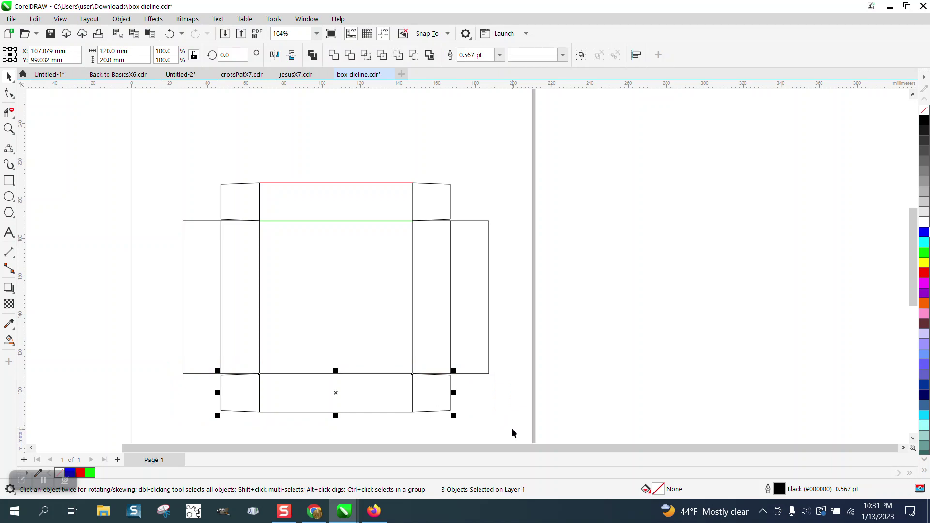
key(Delete)
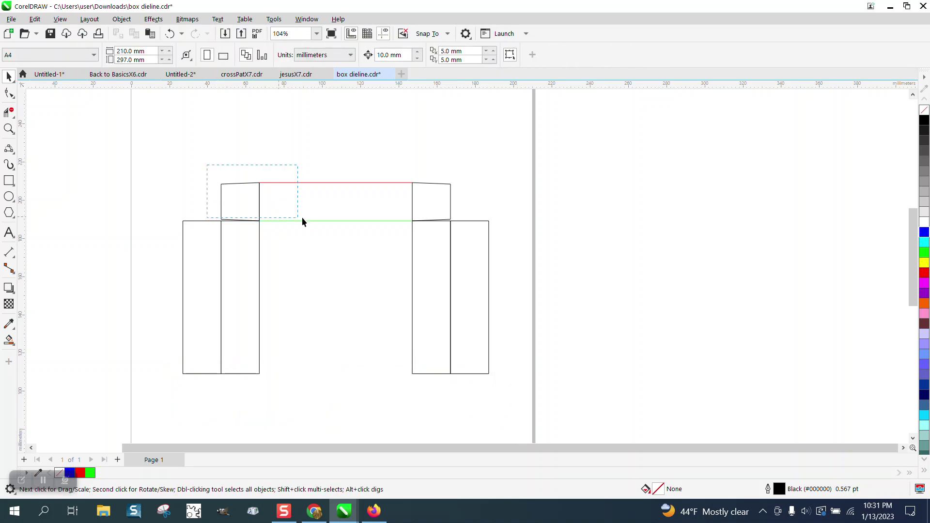
drag(302, 222, 460, 225)
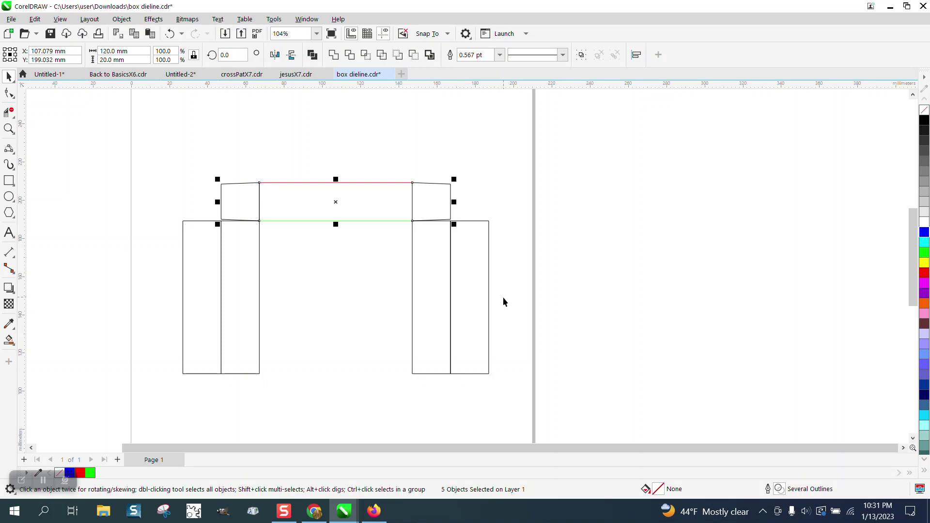
key(ctrl+d)
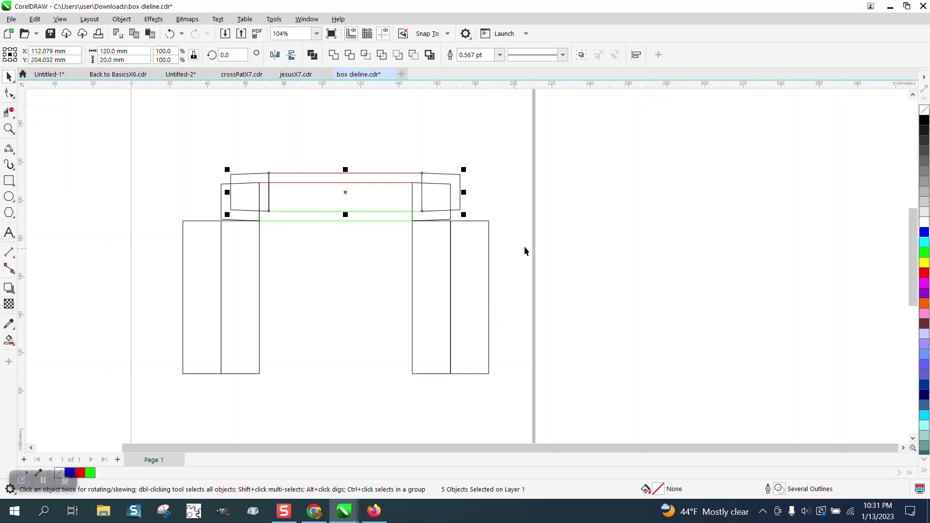
key(Delete)
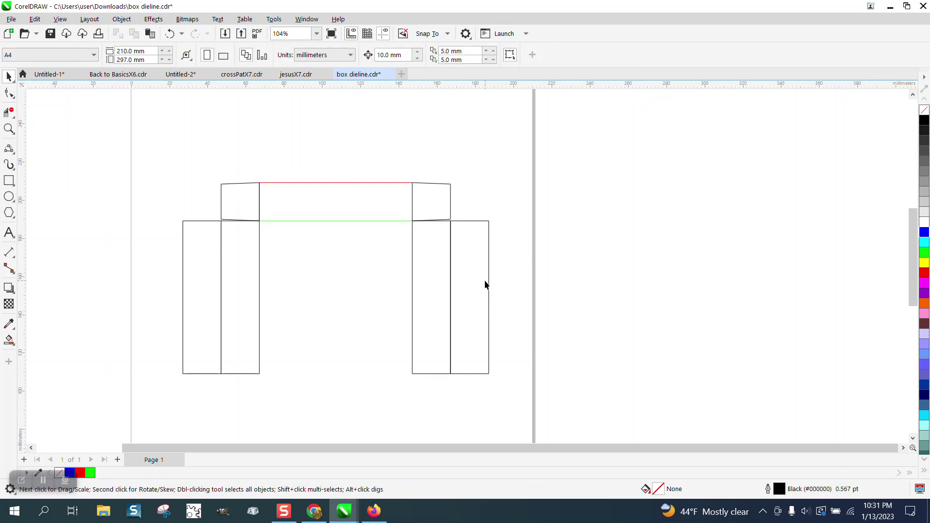
Step: Set both the horizontal and vertical duplicate offsets to 0 mm
double_click(447, 54)
text(0)
key(Tab)
text(0)
key(Return)
Step: Mirror the five top flap pieces vertically and drag them onto the box's bottom edge
drag(472, 237, 486, 254)
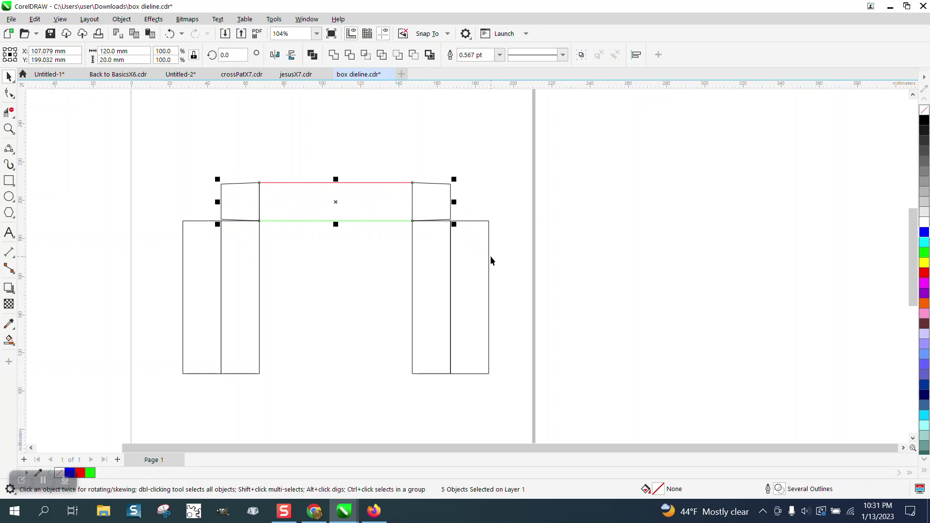
click(292, 56)
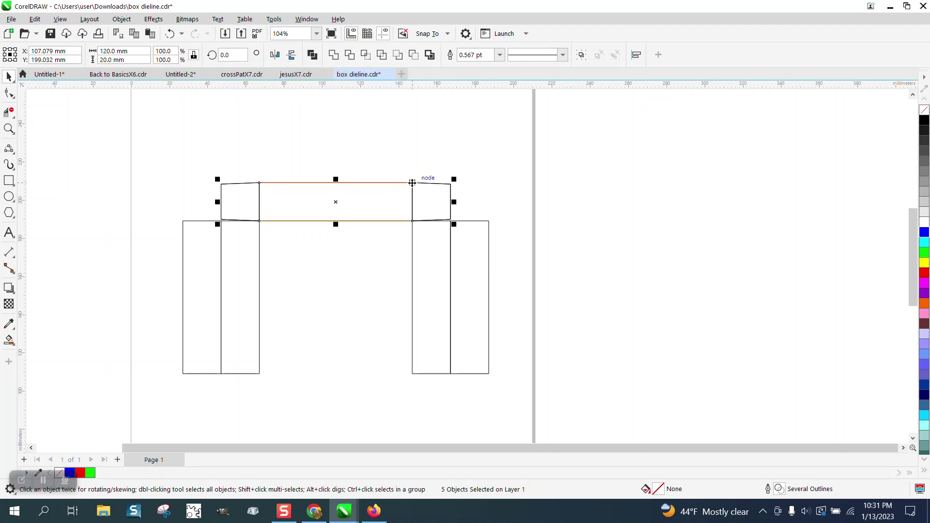
drag(412, 183, 412, 374)
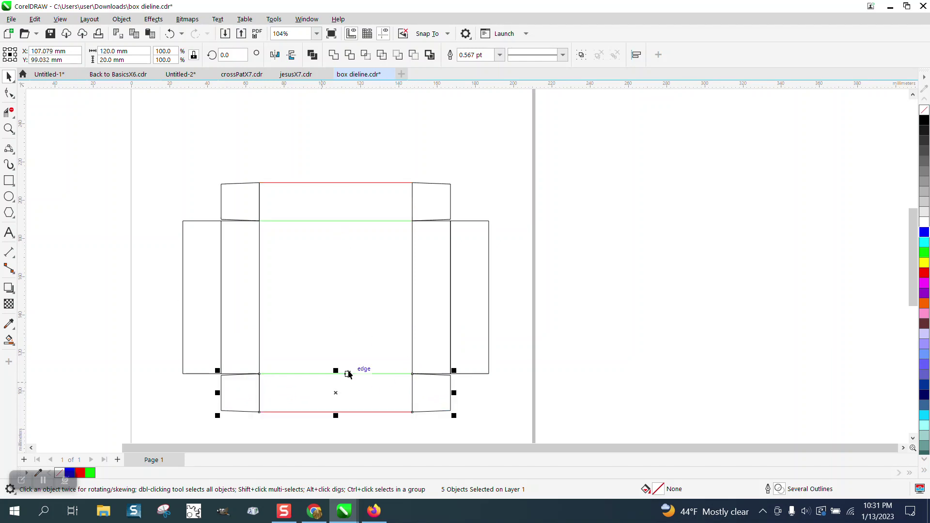
click(8, 128)
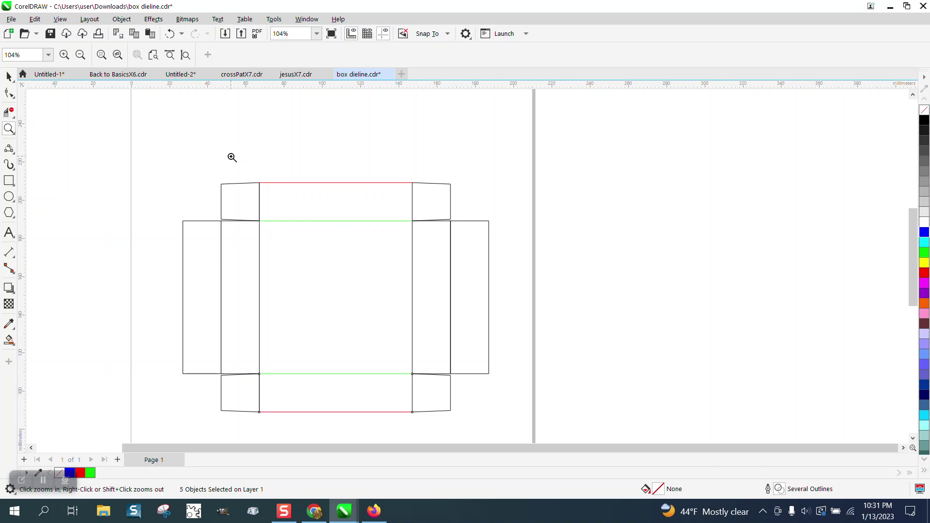
drag(230, 156, 546, 433)
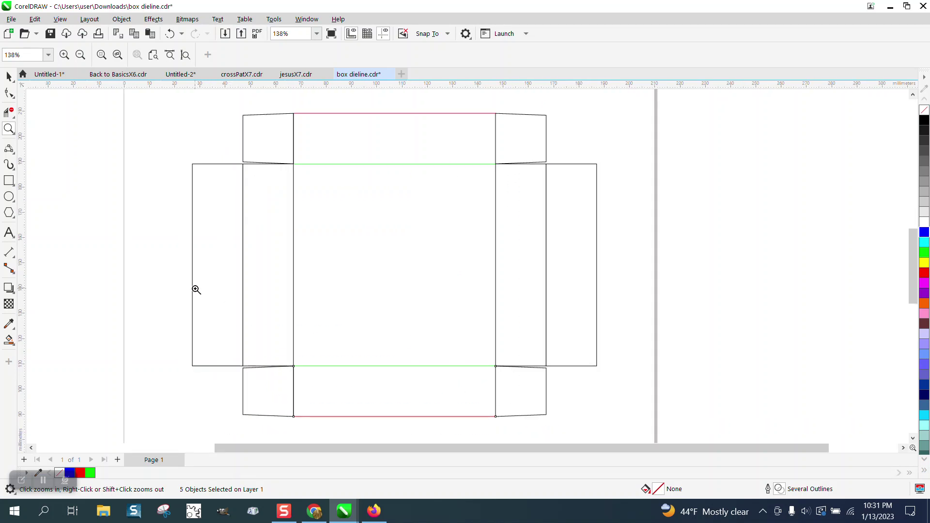
click(9, 77)
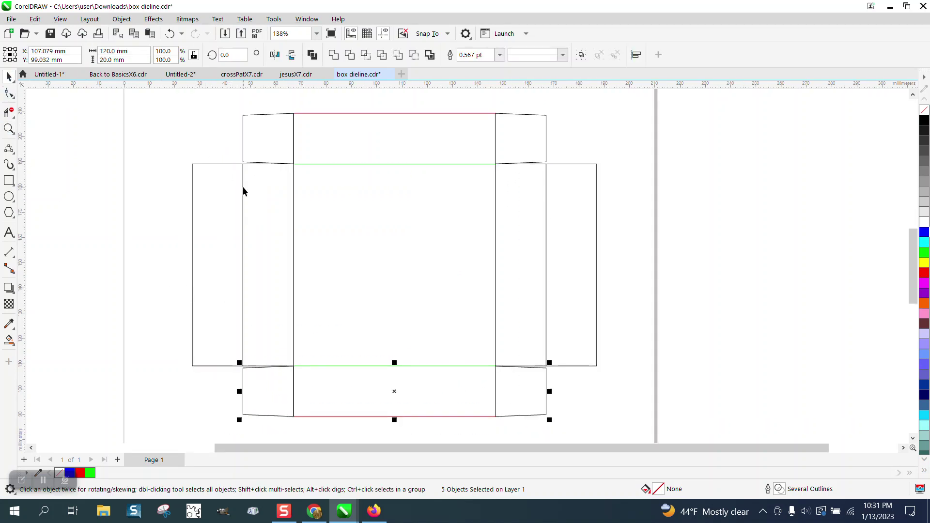
drag(546, 132, 575, 117)
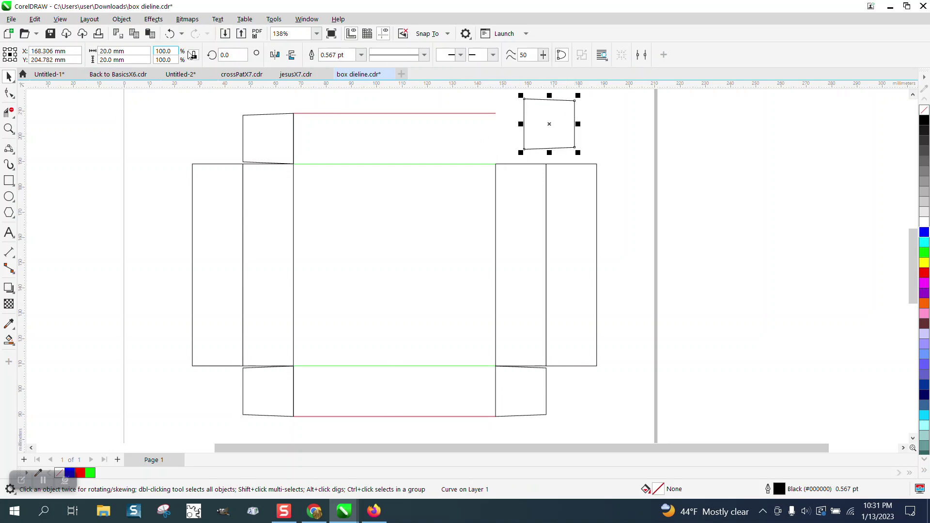
click(169, 33)
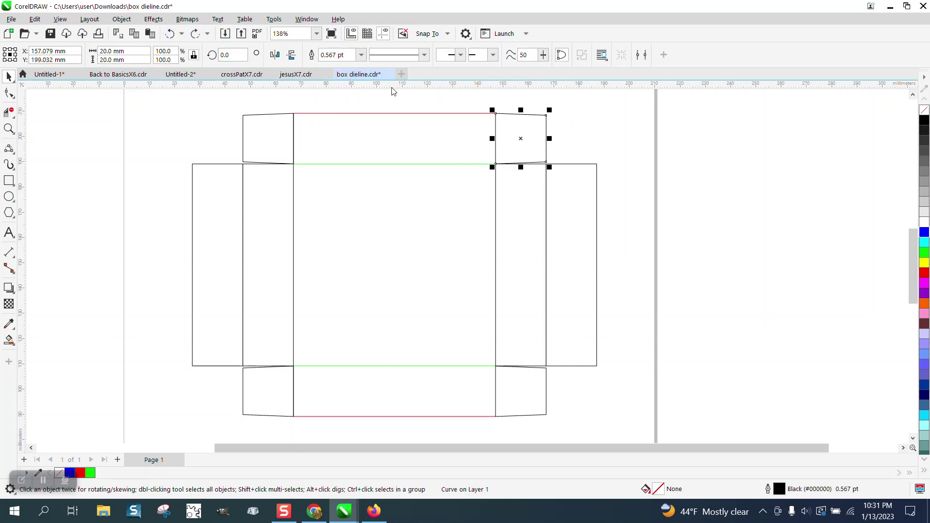
click(396, 115)
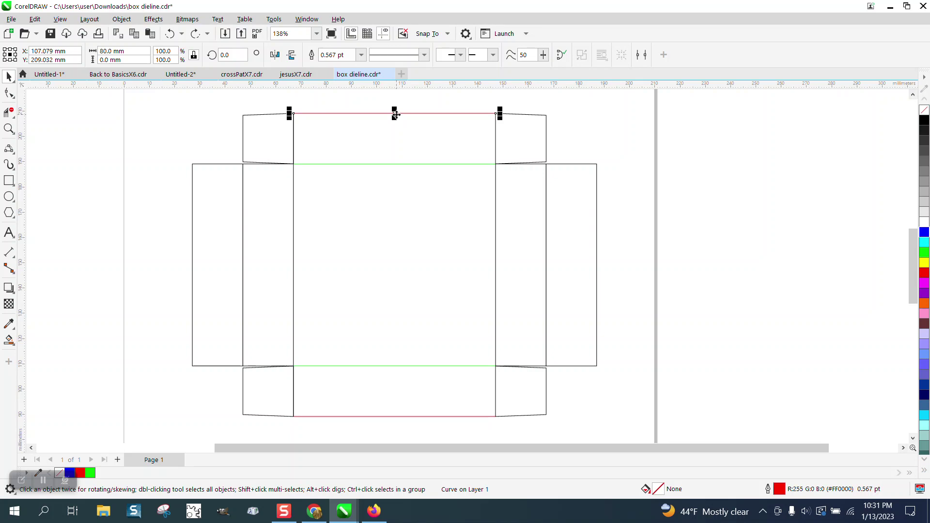
click(424, 54)
click(420, 207)
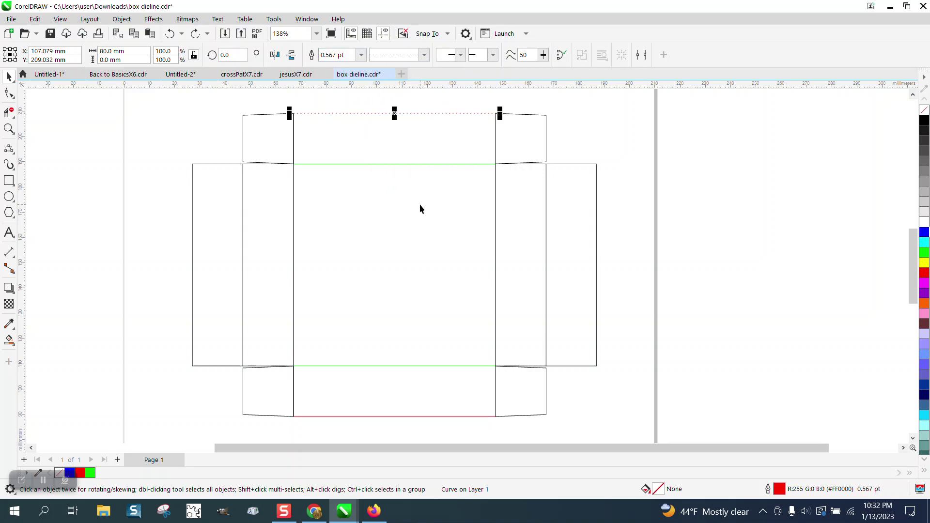
click(9, 129)
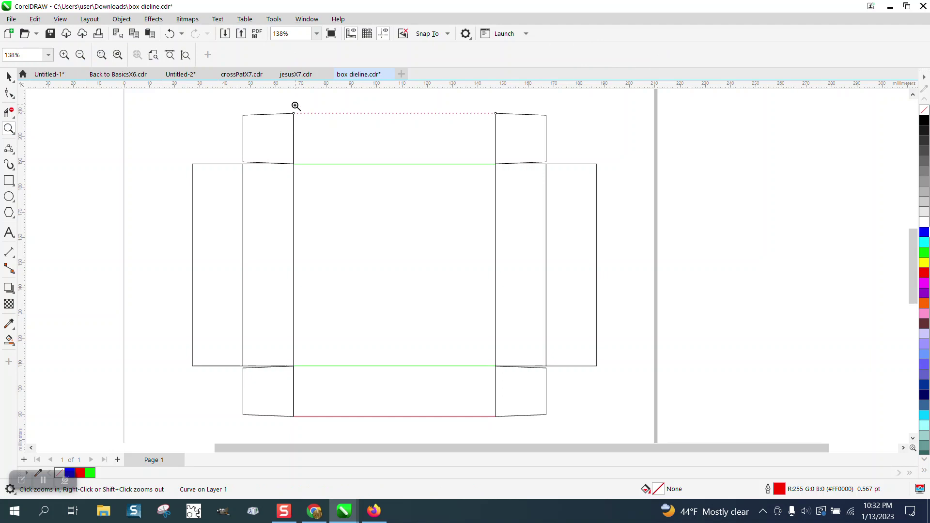
drag(294, 106, 527, 148)
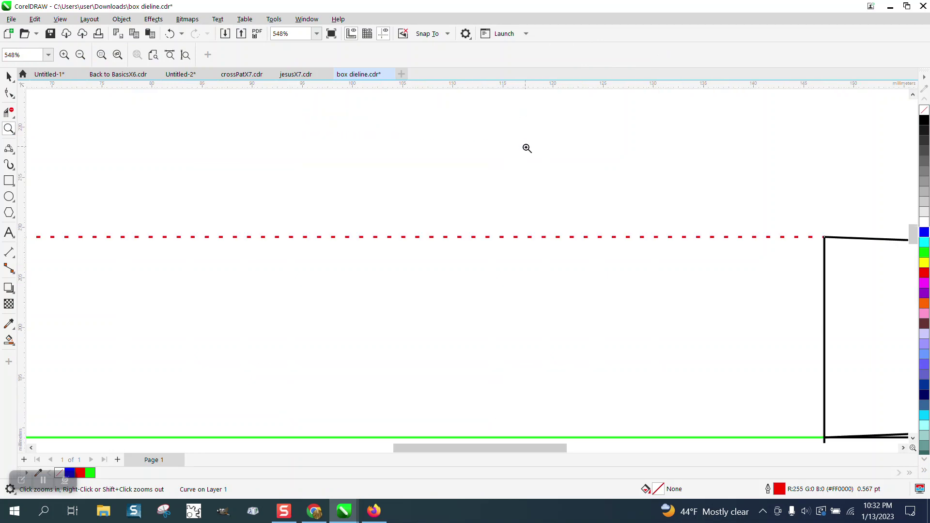
right_click(413, 252)
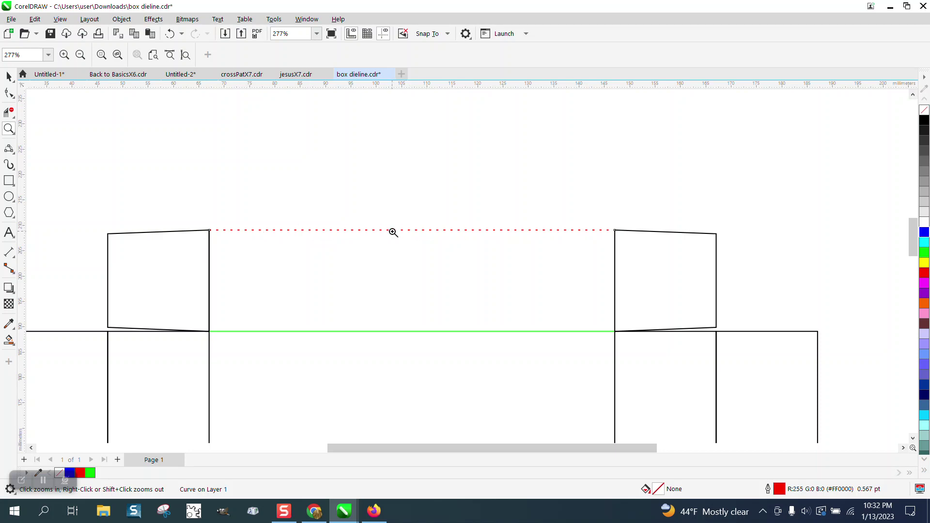
click(170, 34)
Step: Give the top green fold line a dash-dot outline style
click(9, 77)
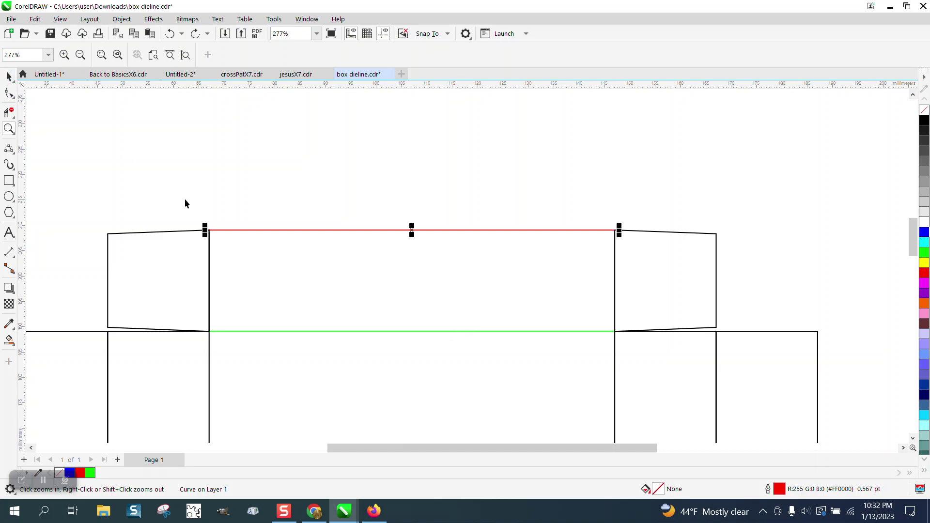
click(413, 331)
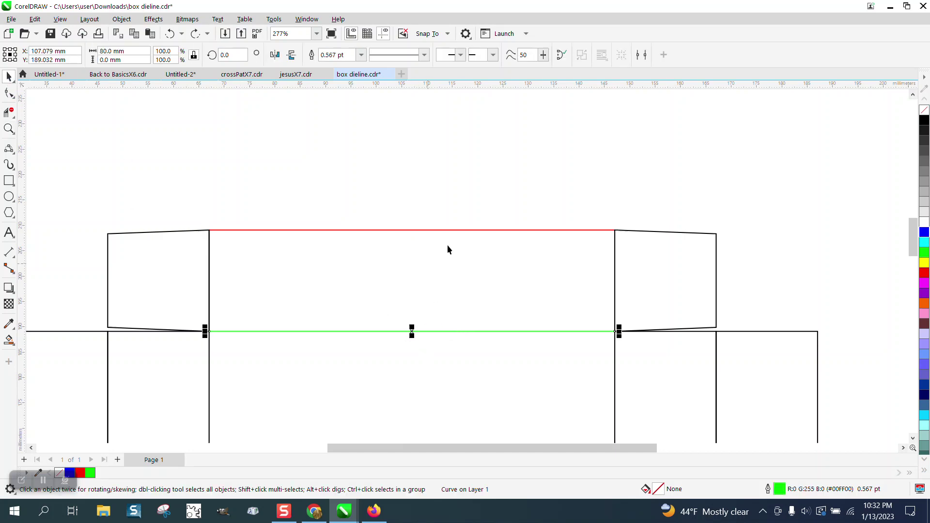
click(426, 56)
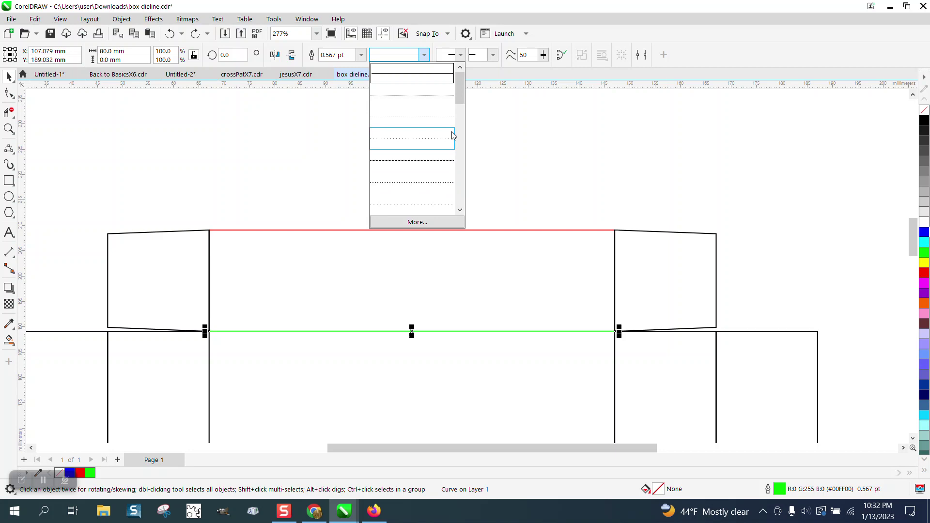
drag(460, 100, 430, 122)
click(428, 121)
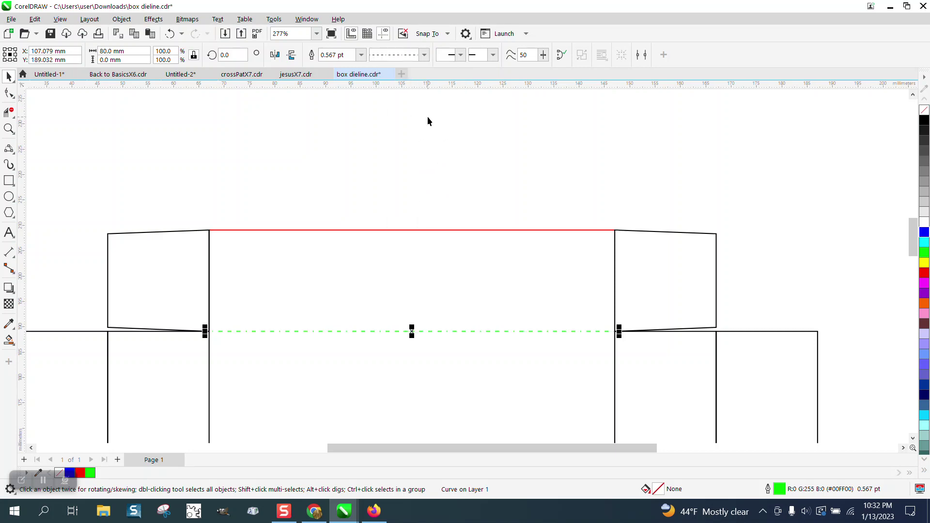
Step: Zoom in closely on the dash-dot line, then fit the whole dieline back in view
click(9, 128)
drag(339, 288, 589, 392)
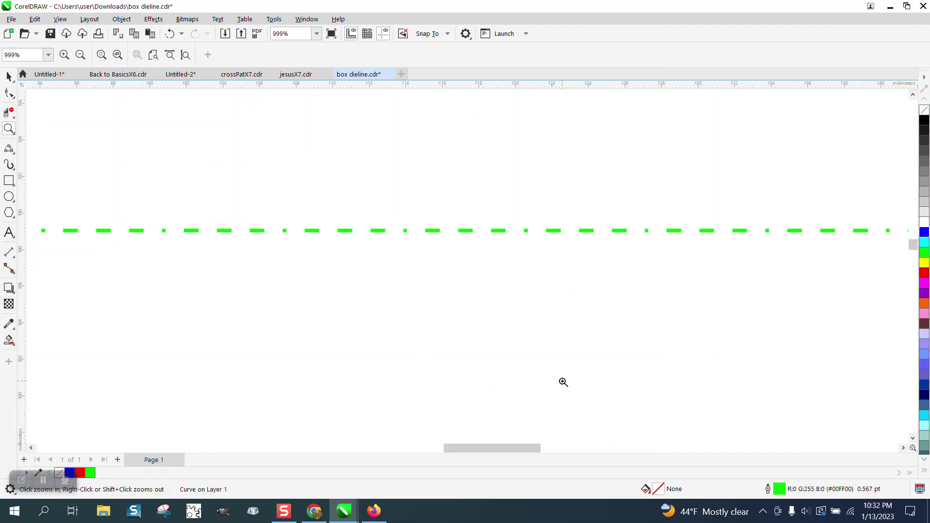
scroll(385, 260, down, 8)
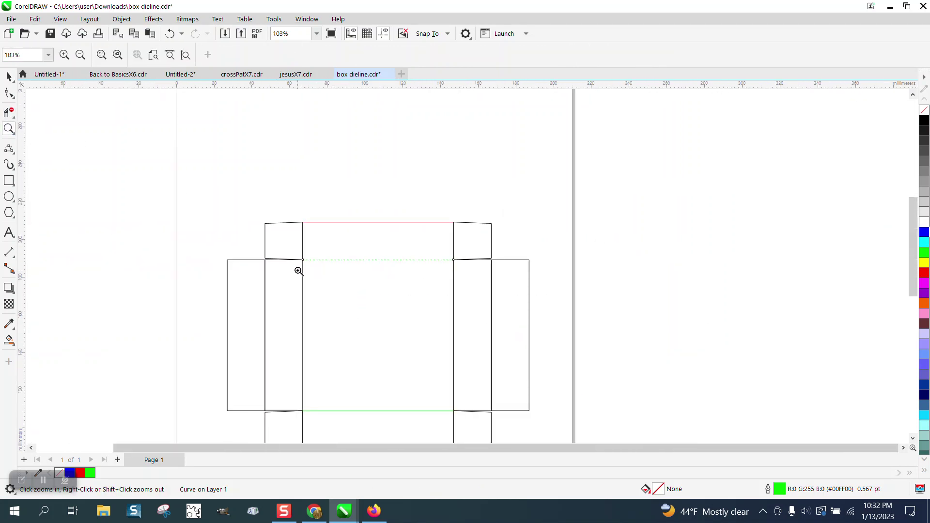
scroll(260, 237, down, 1)
drag(232, 213, 335, 357)
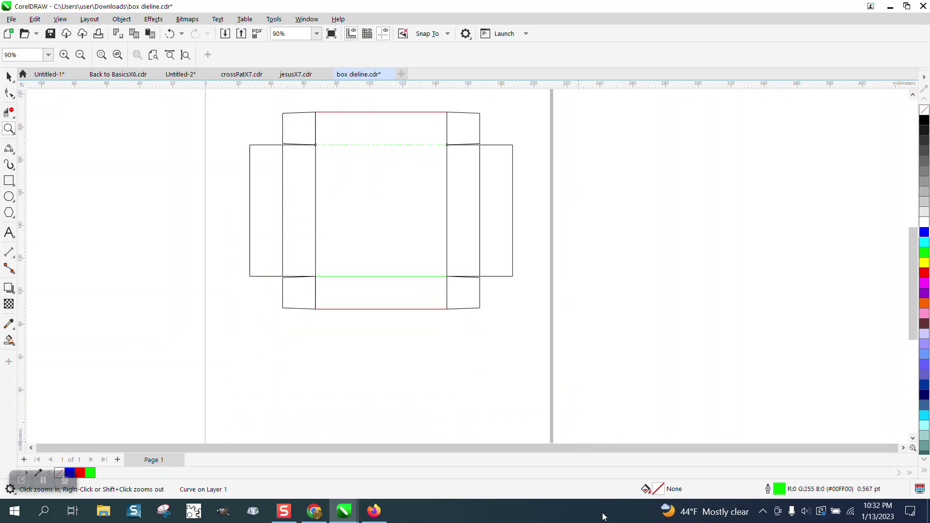